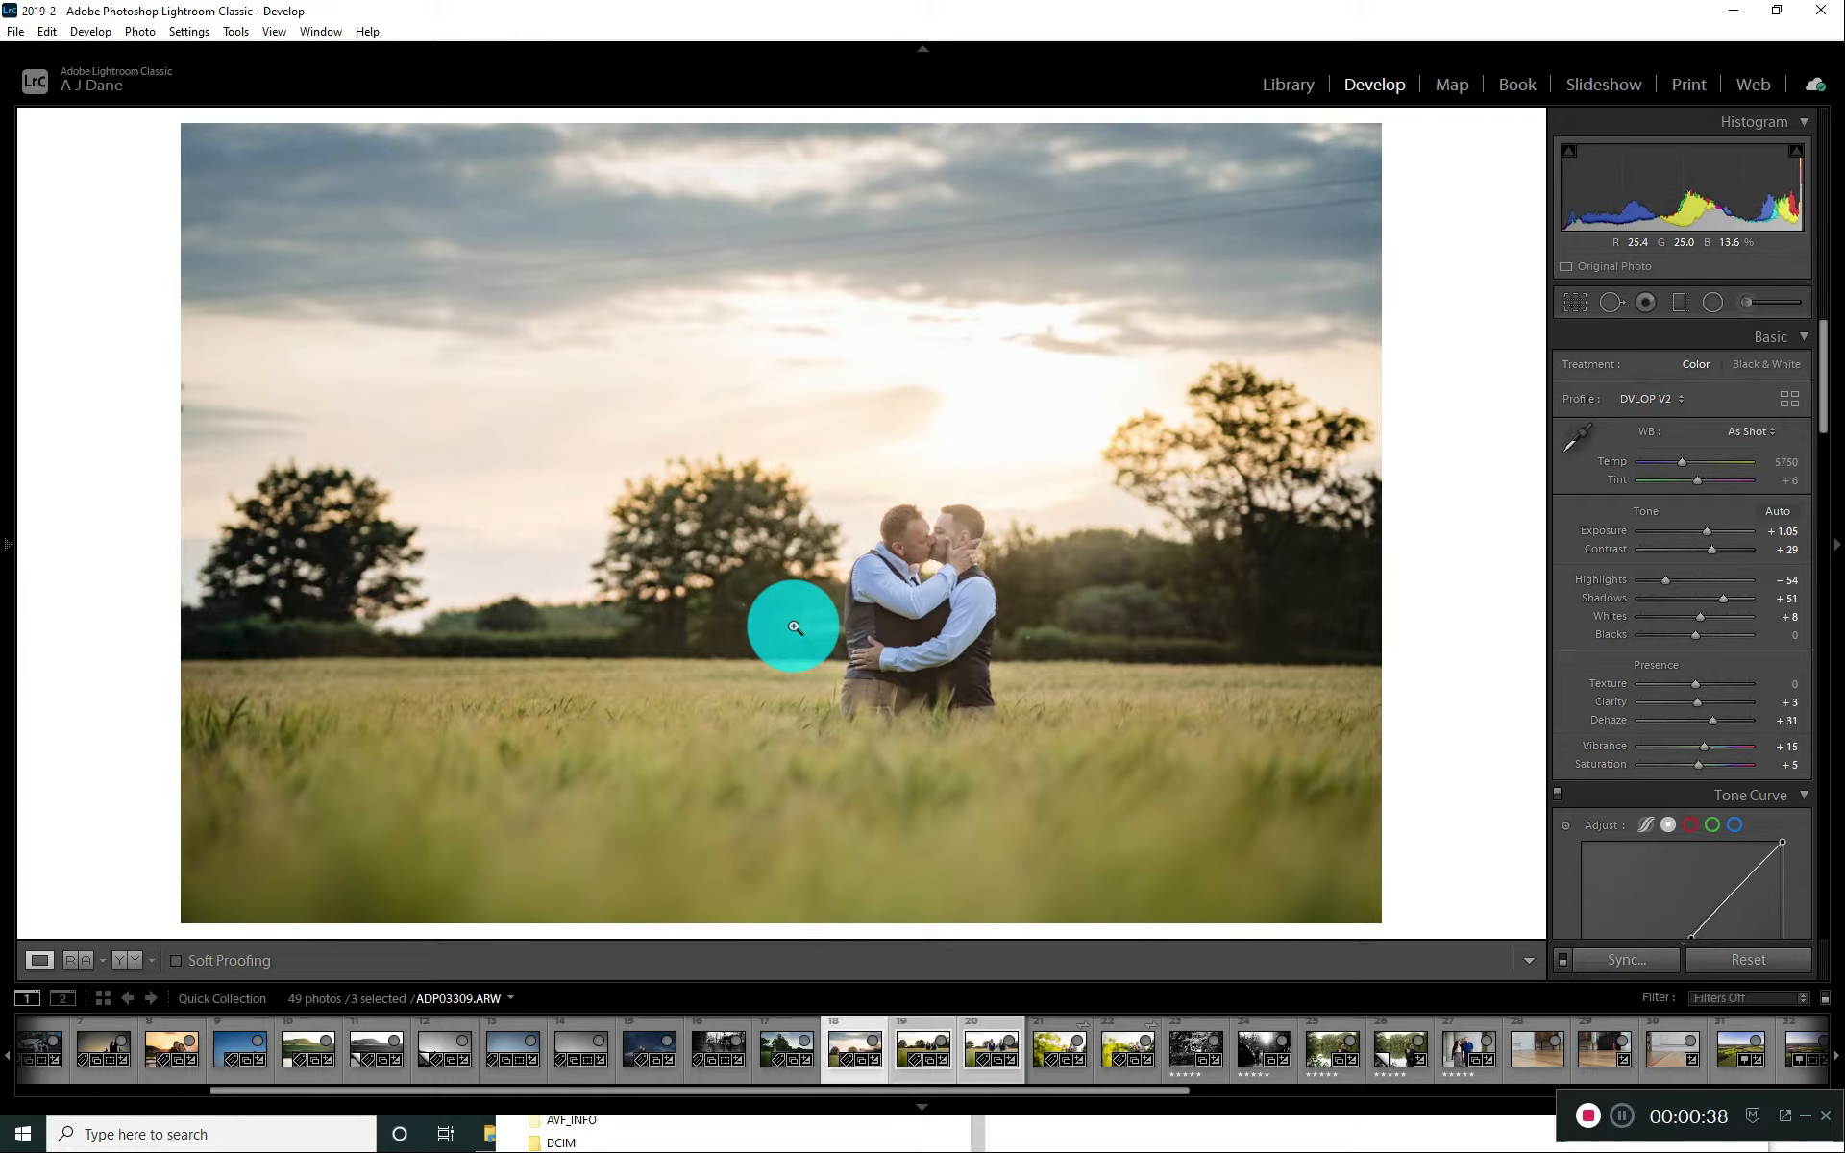
Step: Clear the photo selection and view the three wheat-field couple photos one by one, ending on ADP03309.ARW
left_click(1486, 475)
key("ctrl+d")
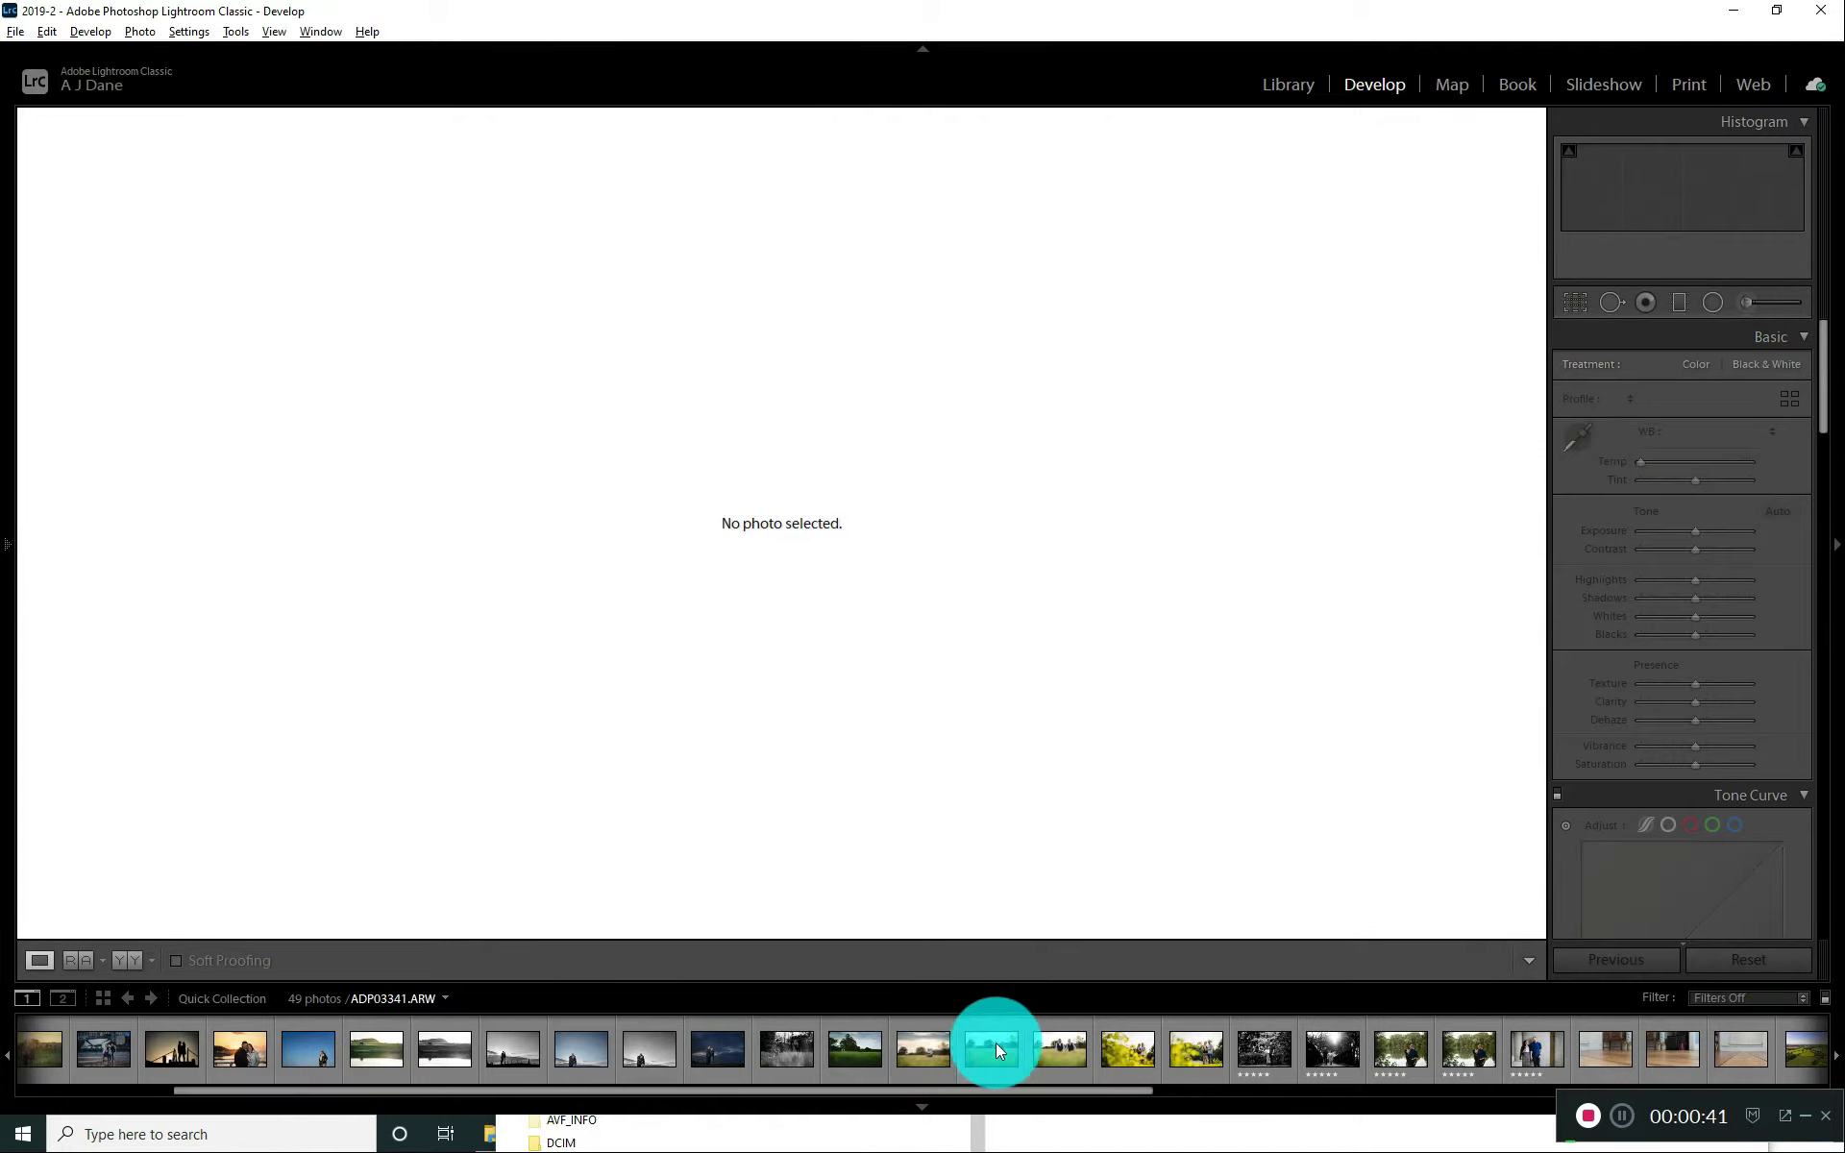
left_click(915, 1042)
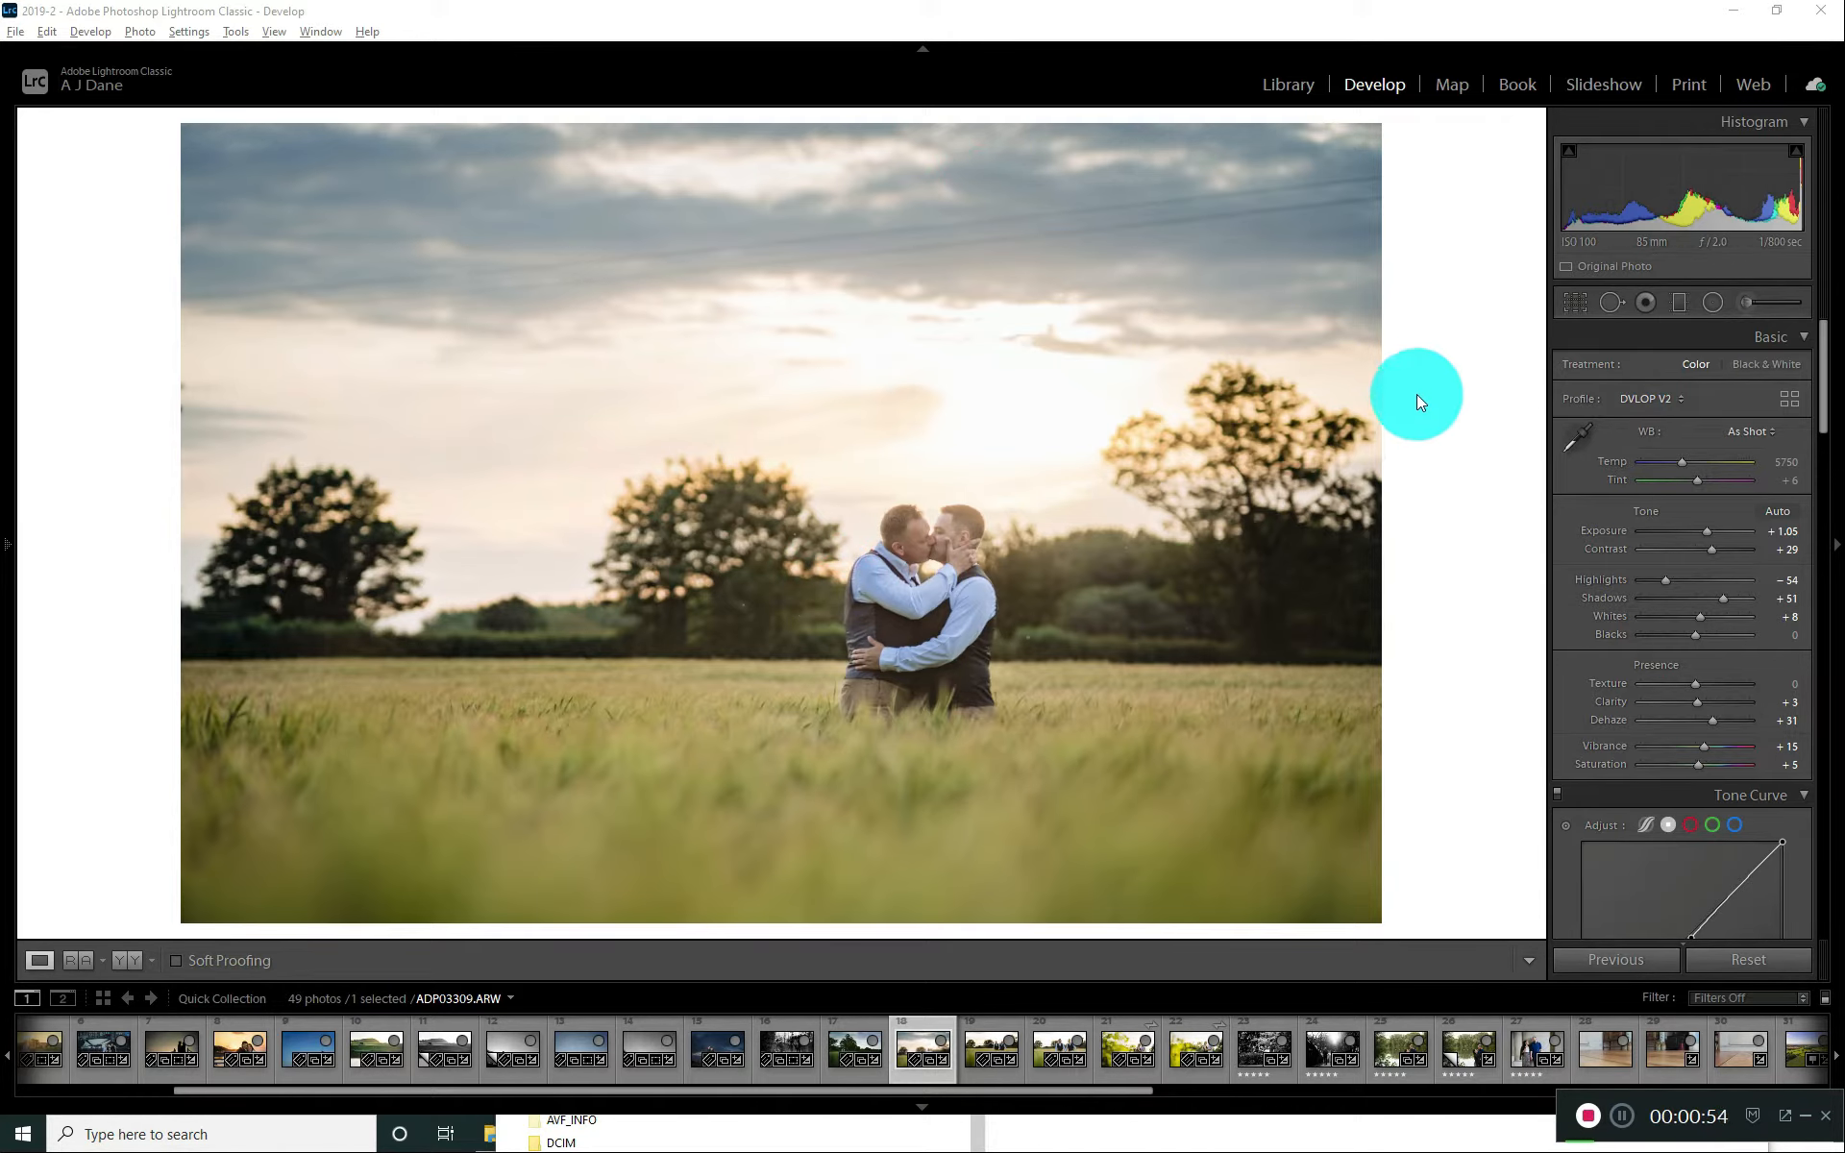
left_click(966, 1043)
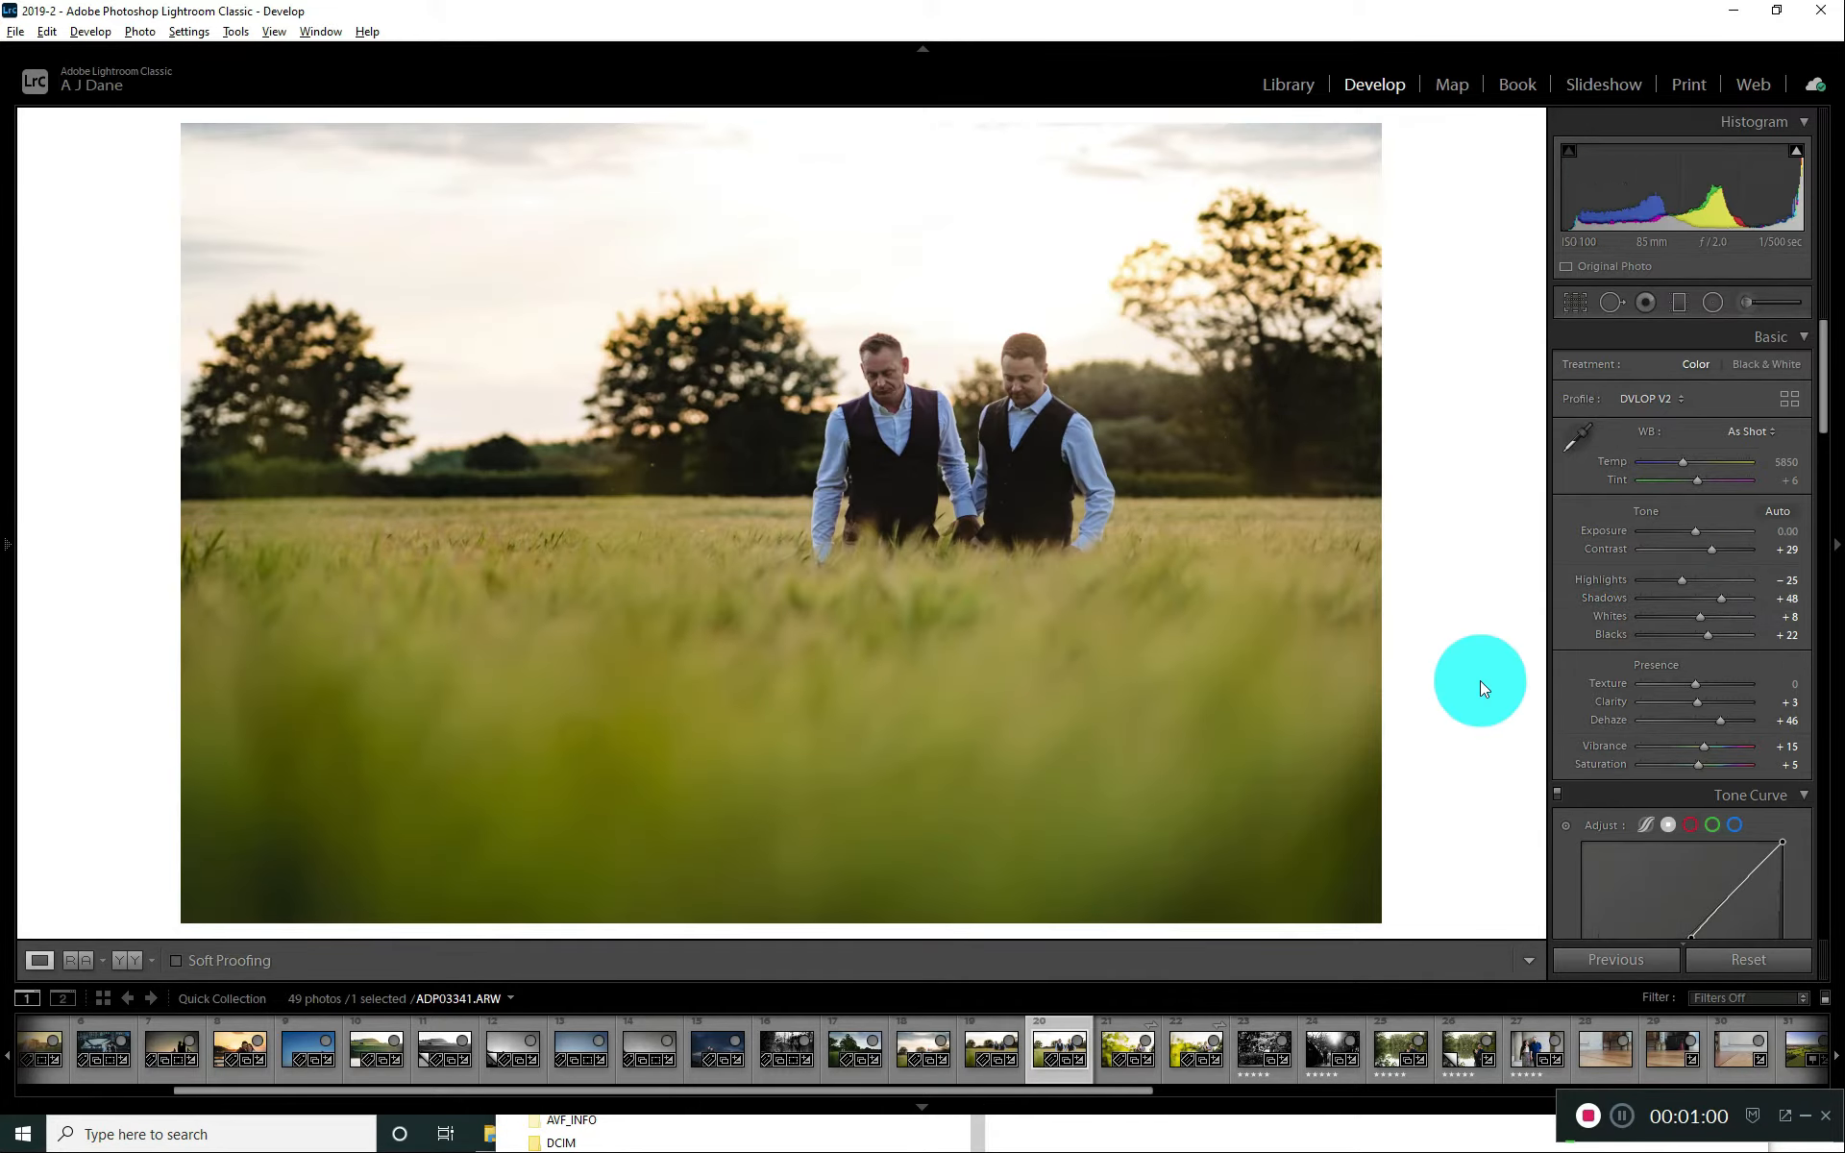
key("Left")
key("Left")
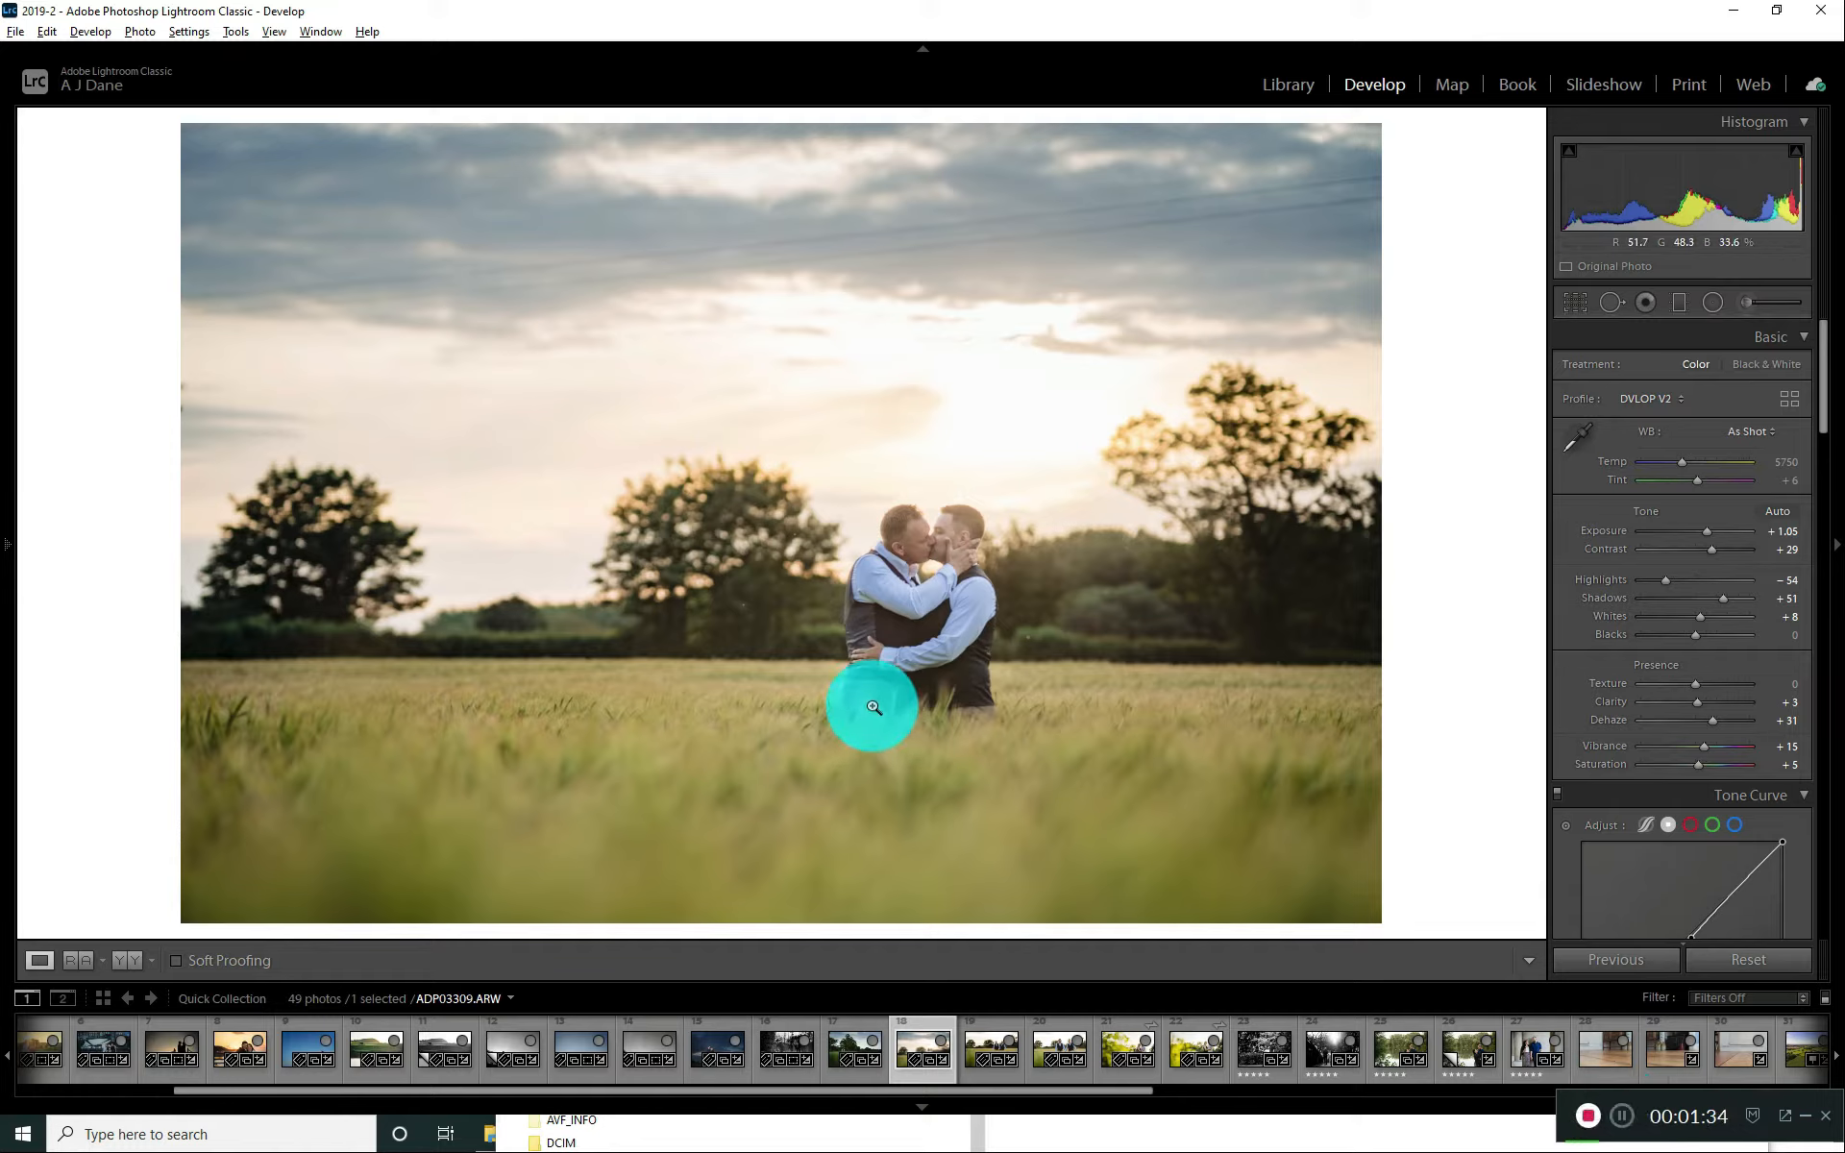
Step: Select ADP03309.ARW together with the next two field photos and match their total exposures
key("shift+Right")
key("shift+Right")
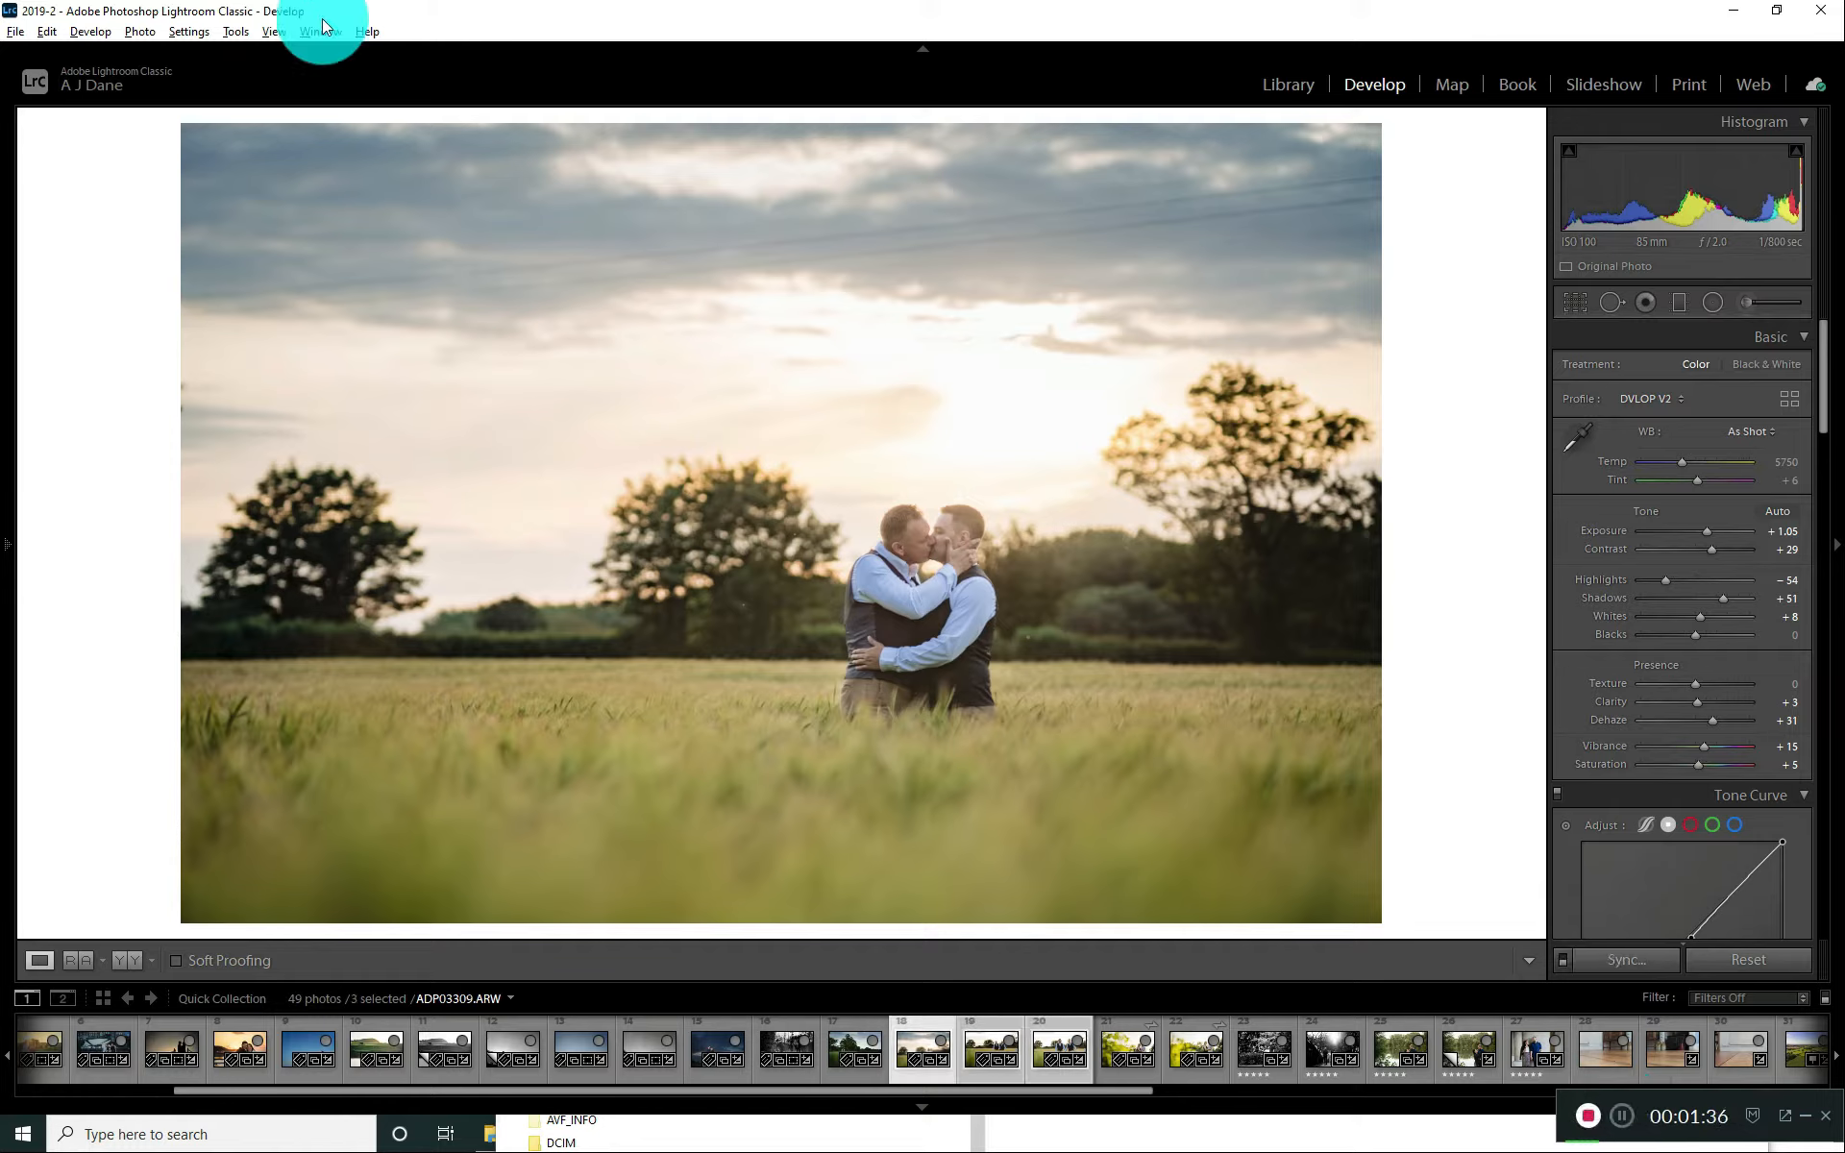
left_click(209, 32)
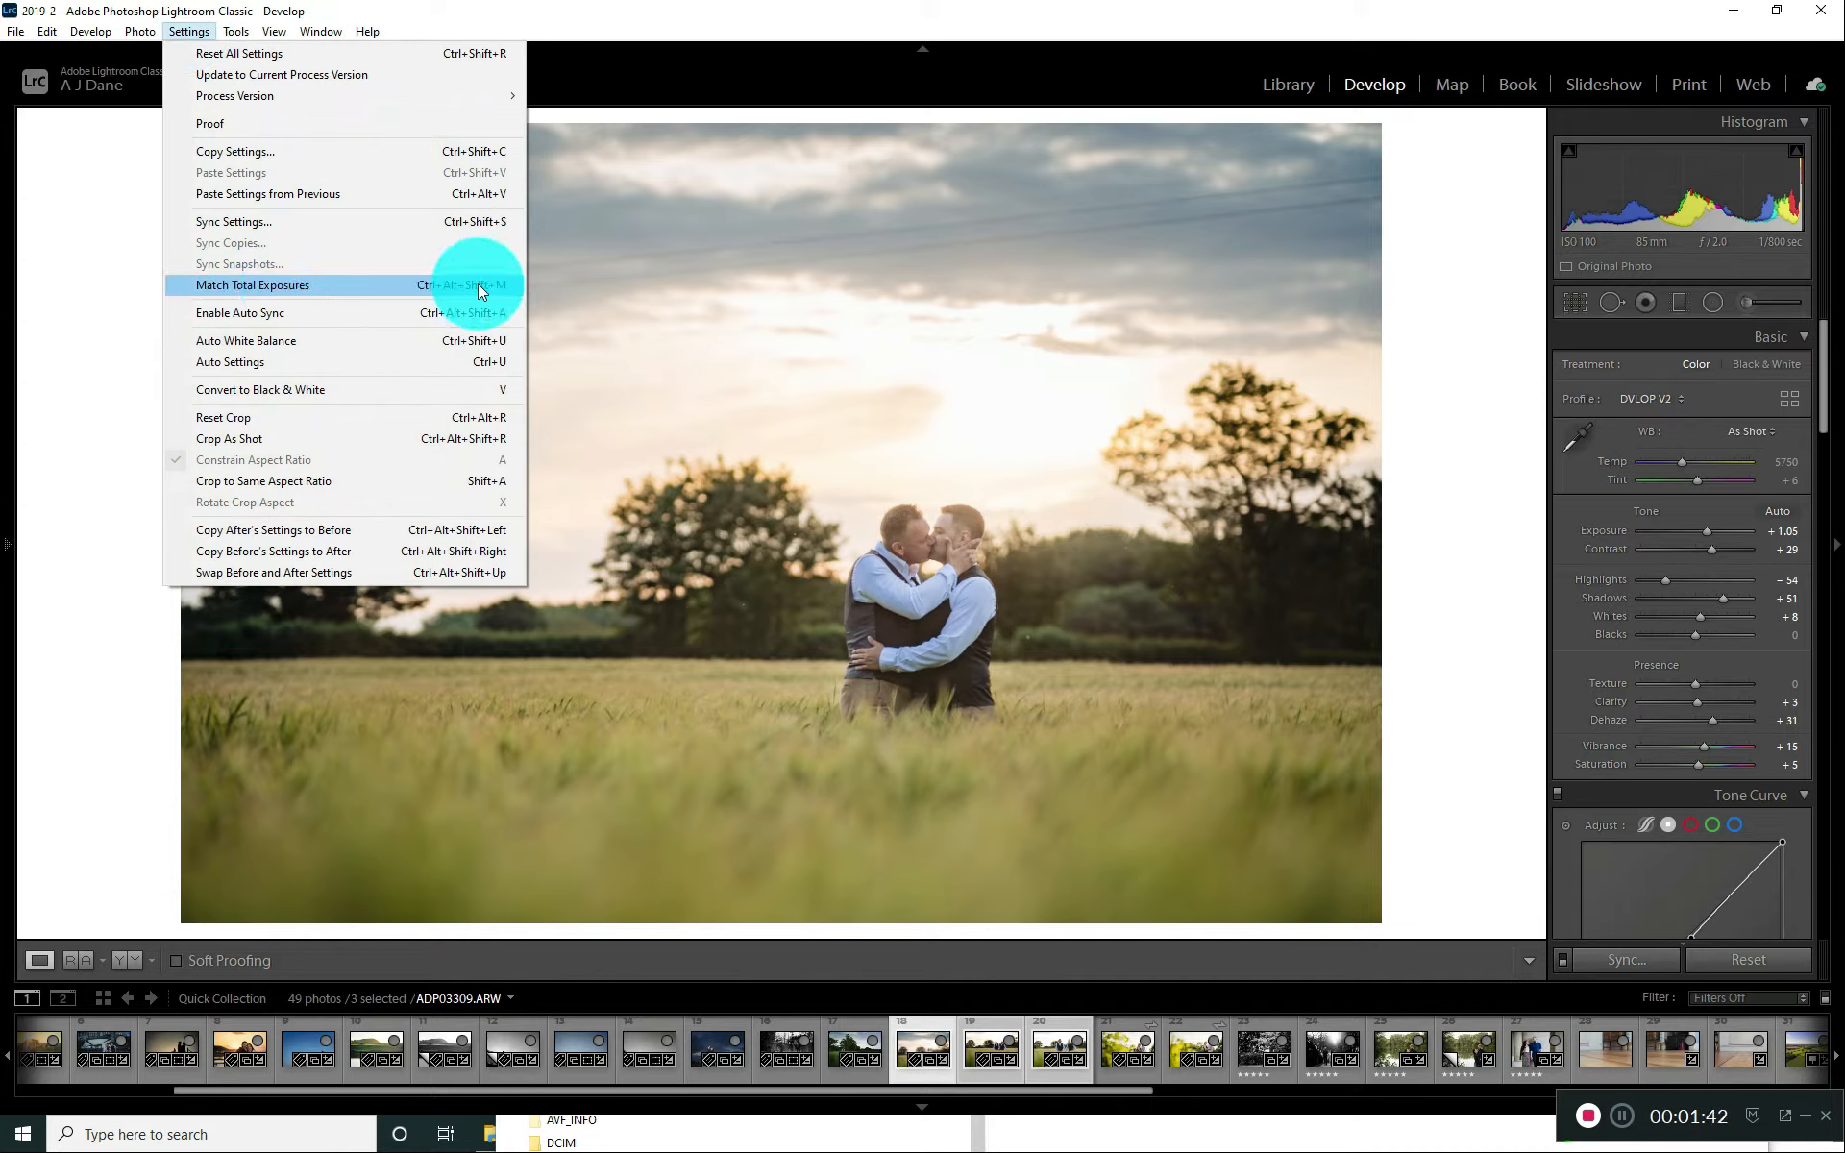
left_click(354, 291)
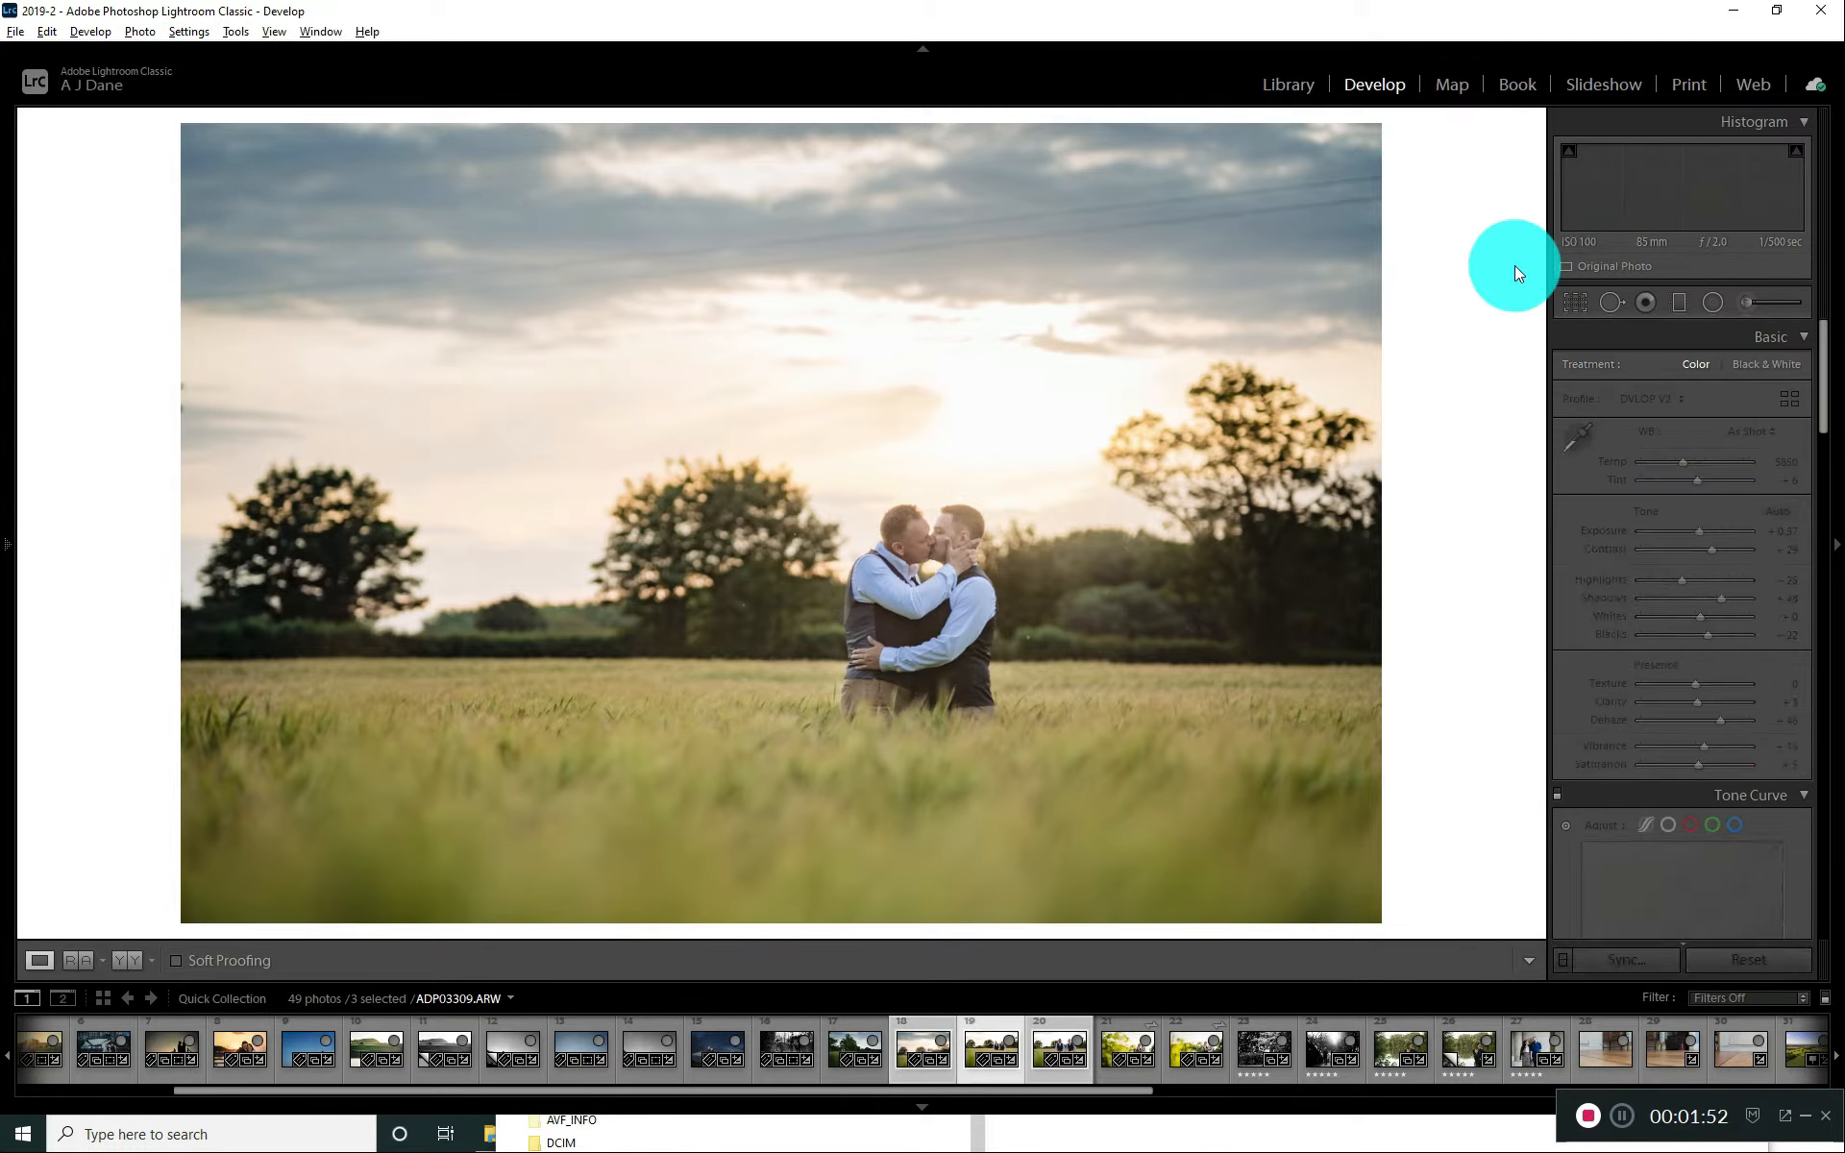
Step: Compare the exposure settings and brightness of the three matched photos
key("Right")
key("Right")
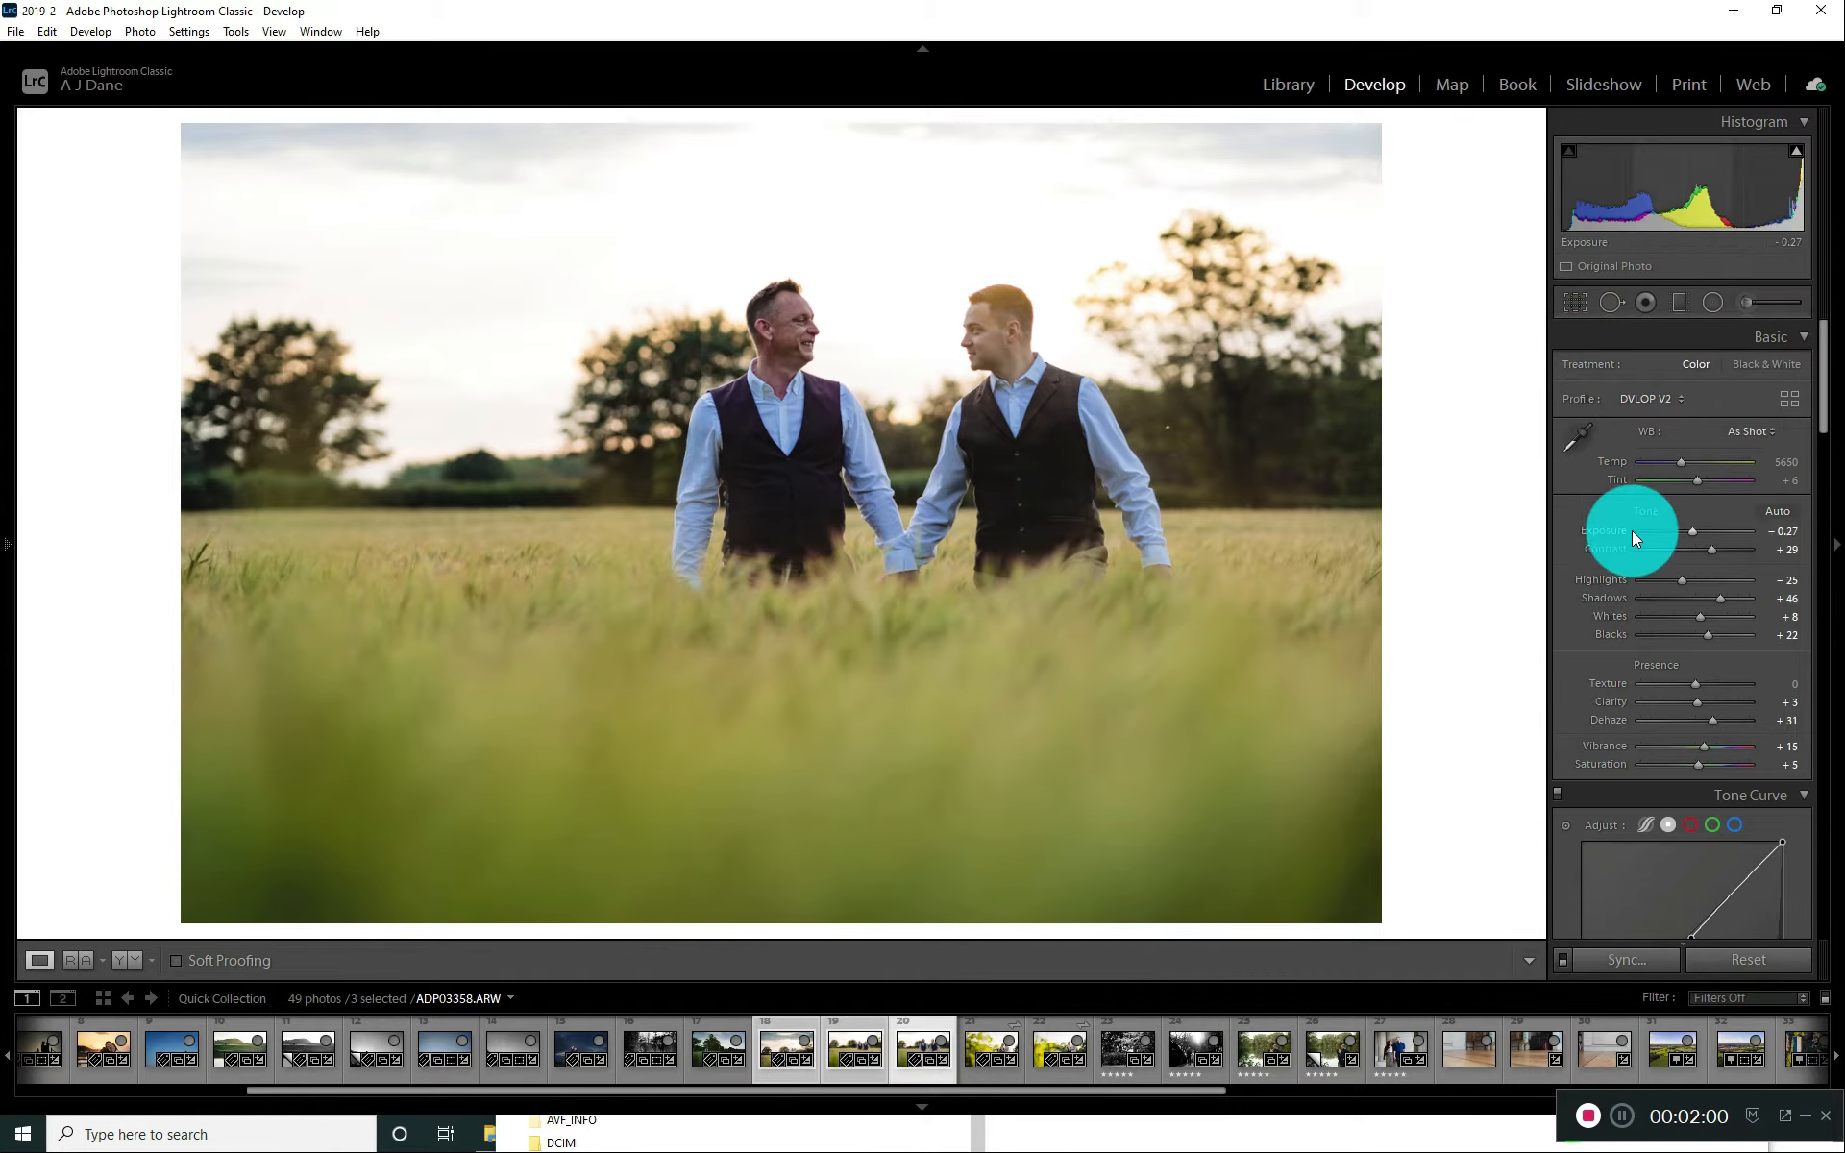
key("Left")
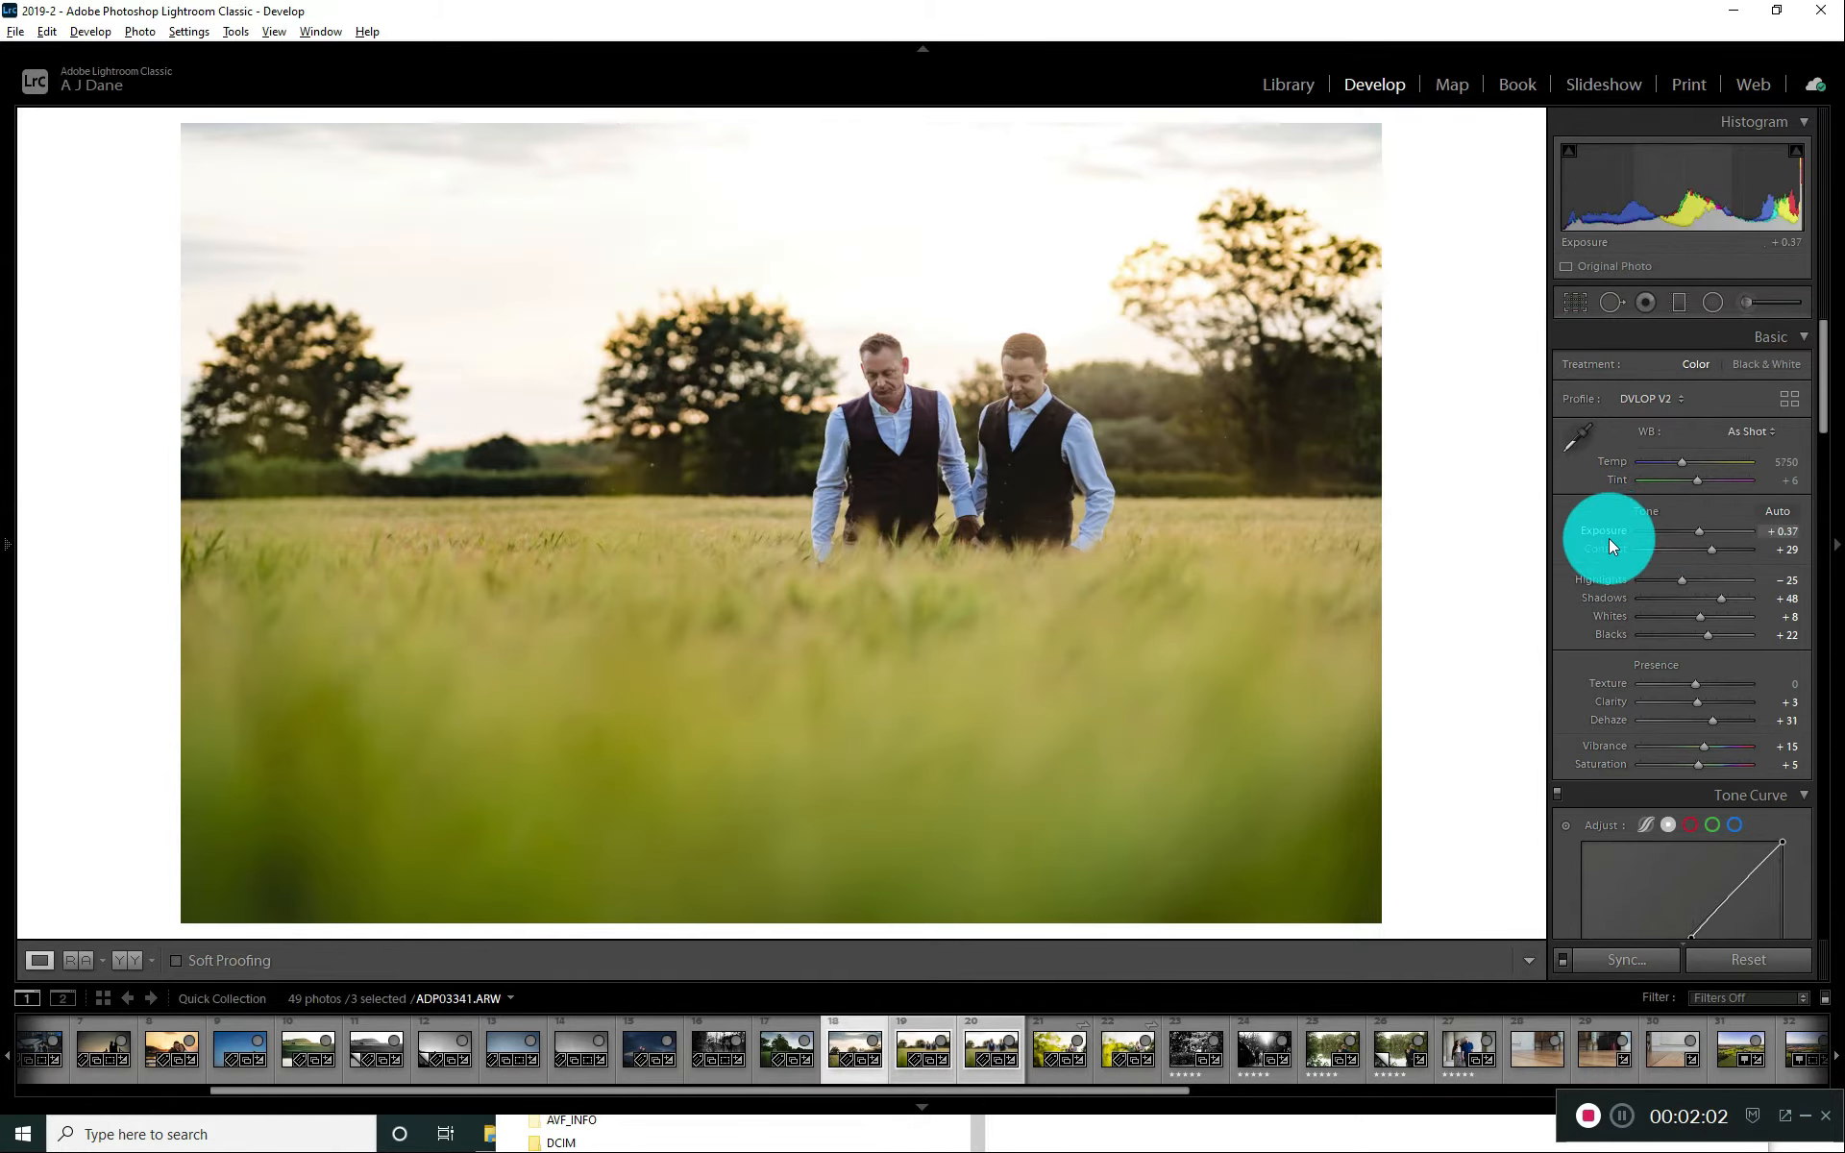
key("Left")
key("Right")
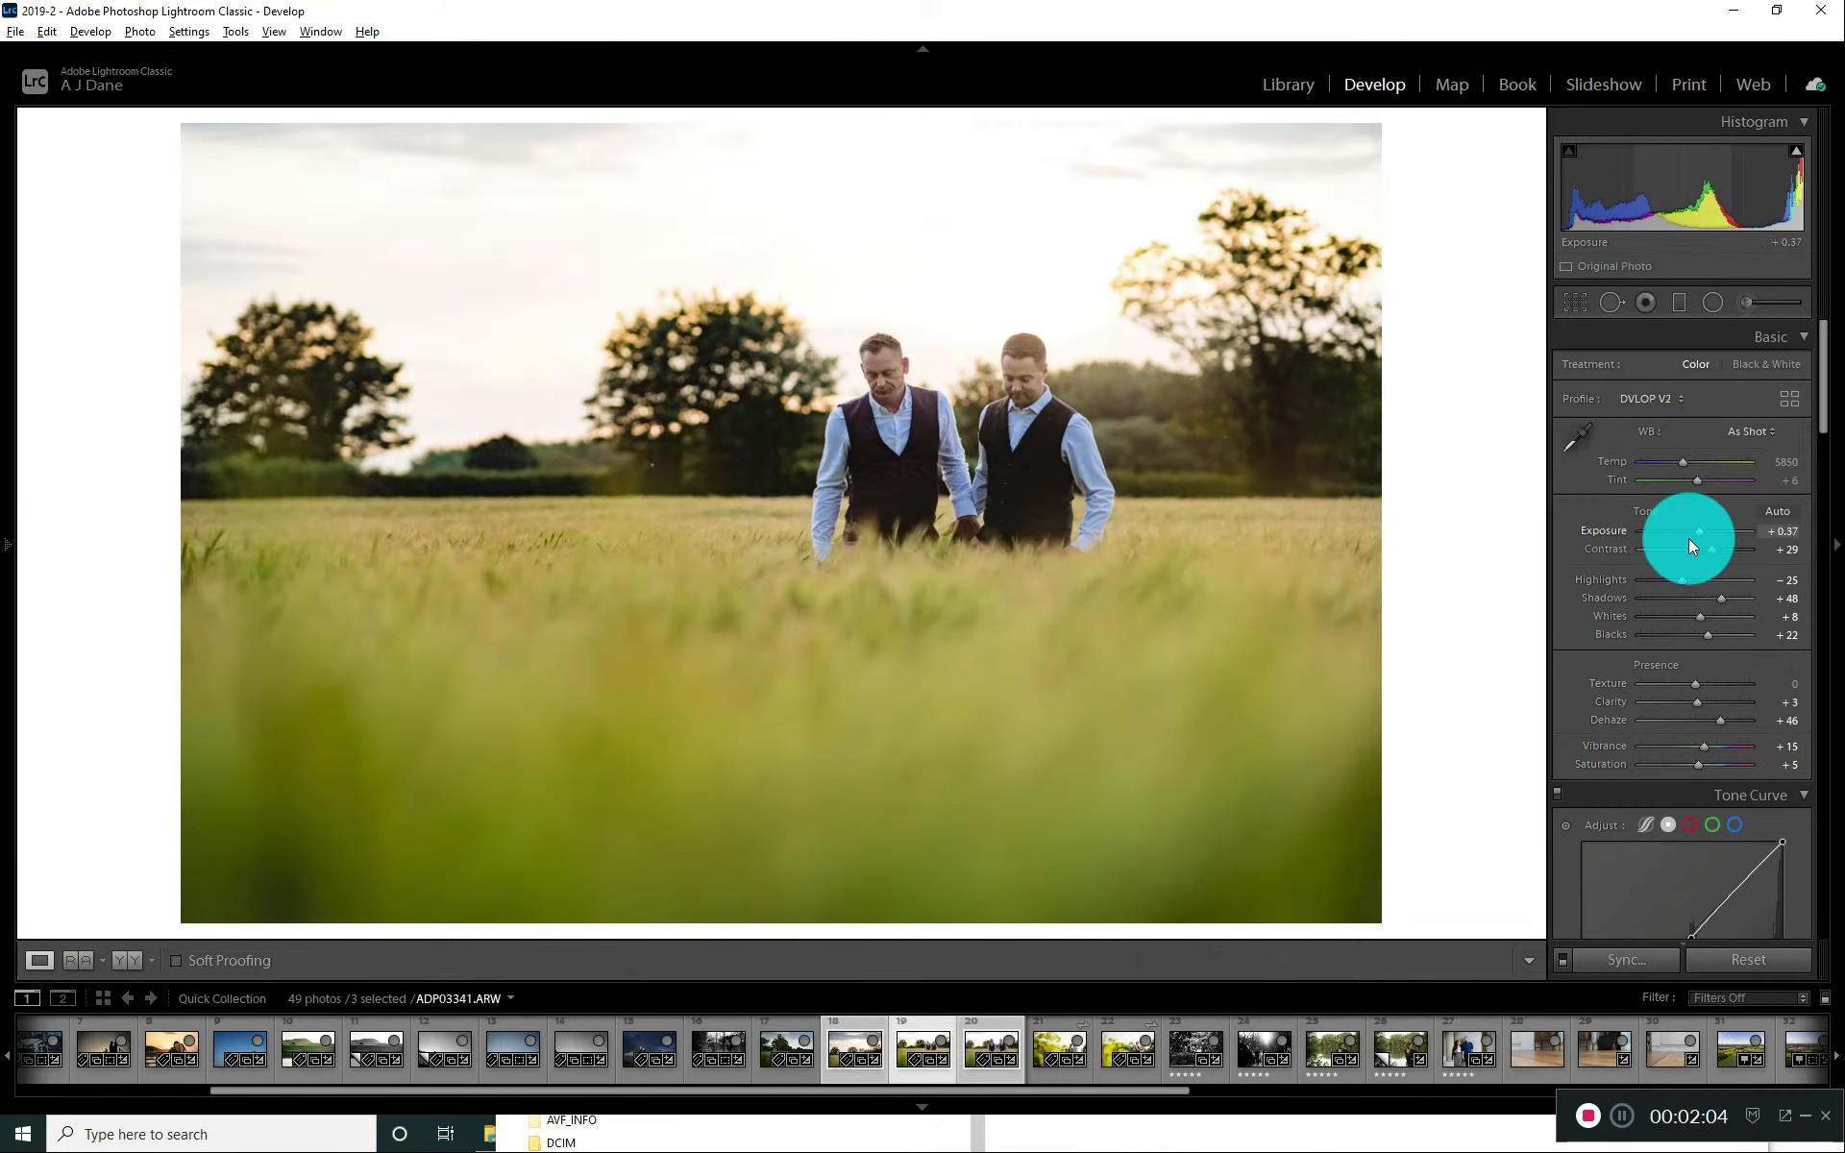
key("Left")
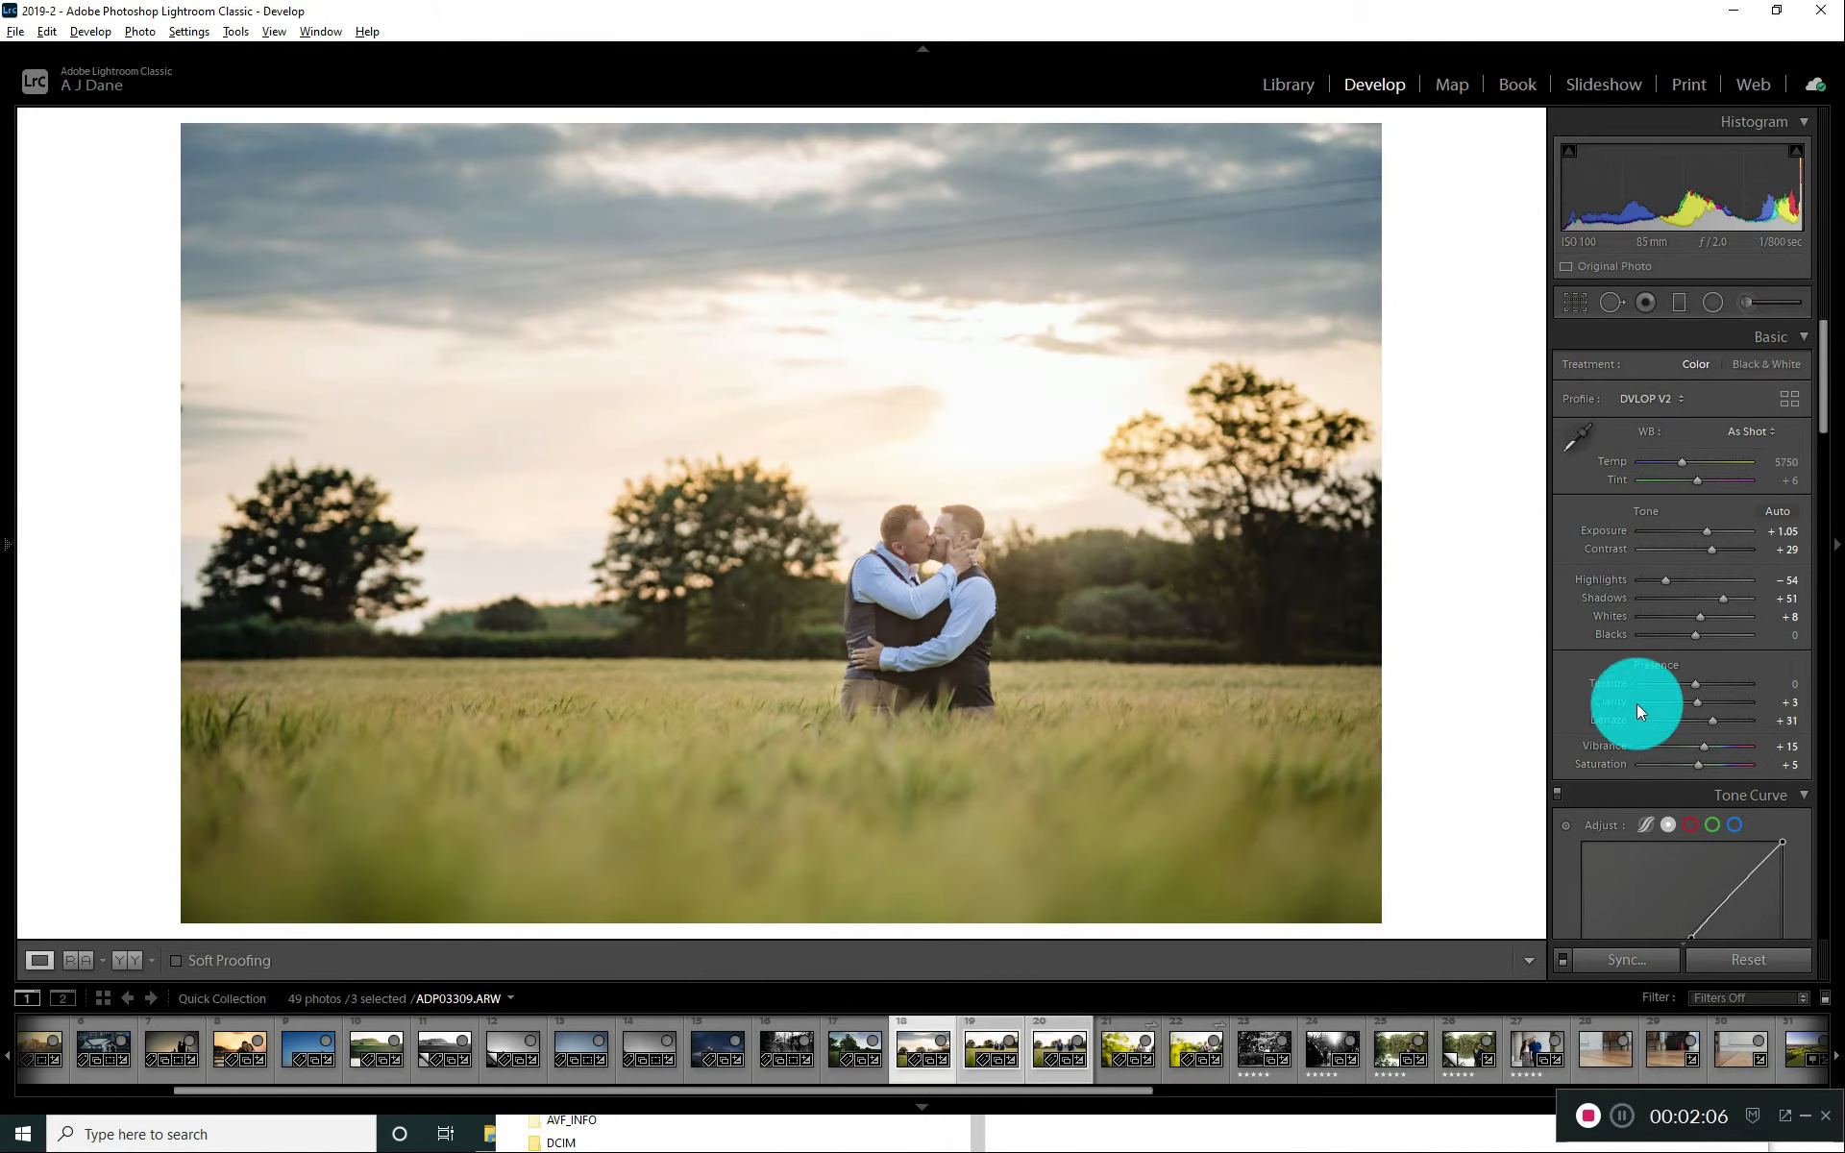
key("Right")
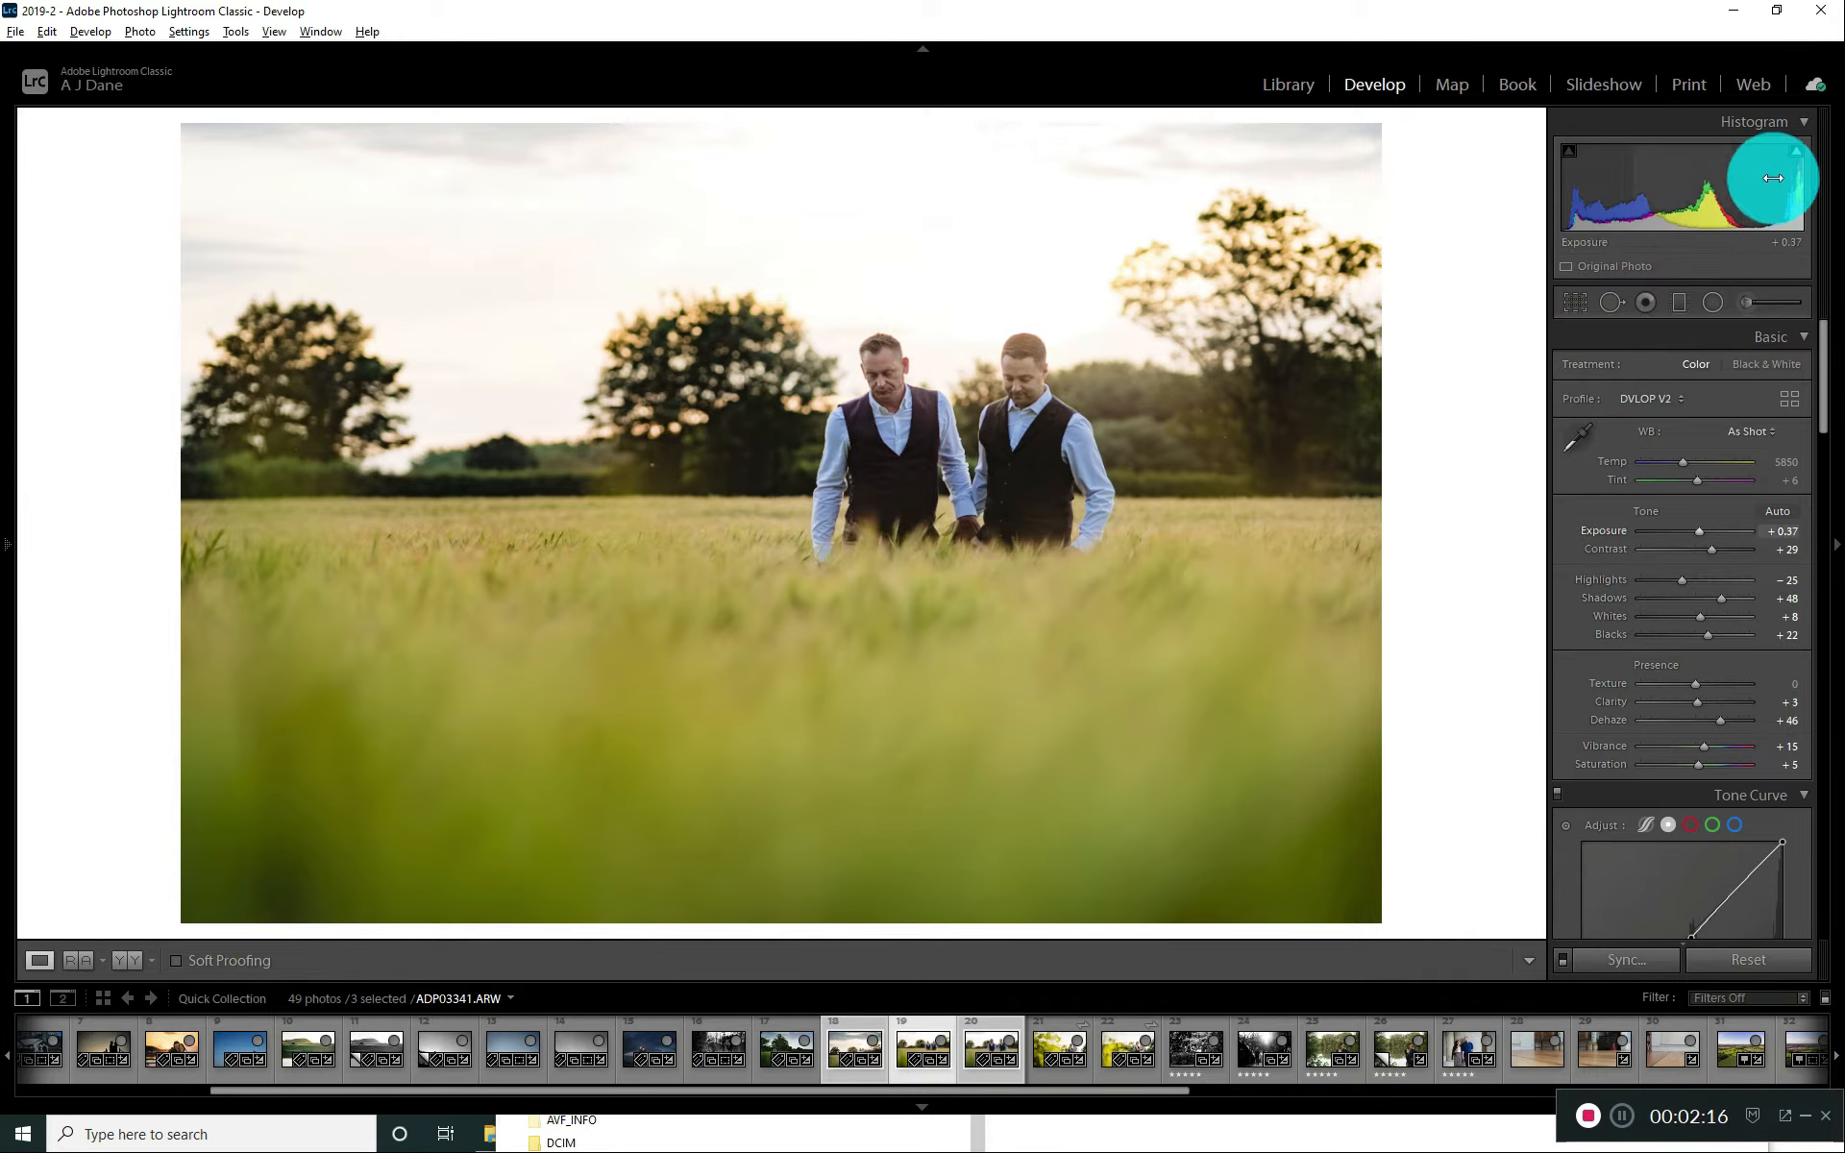
Step: Turn on the clipping warnings for ADP03341.ARW, test shadow clipping with Blacks at -63, and undo the Blacks change
left_click(1797, 152)
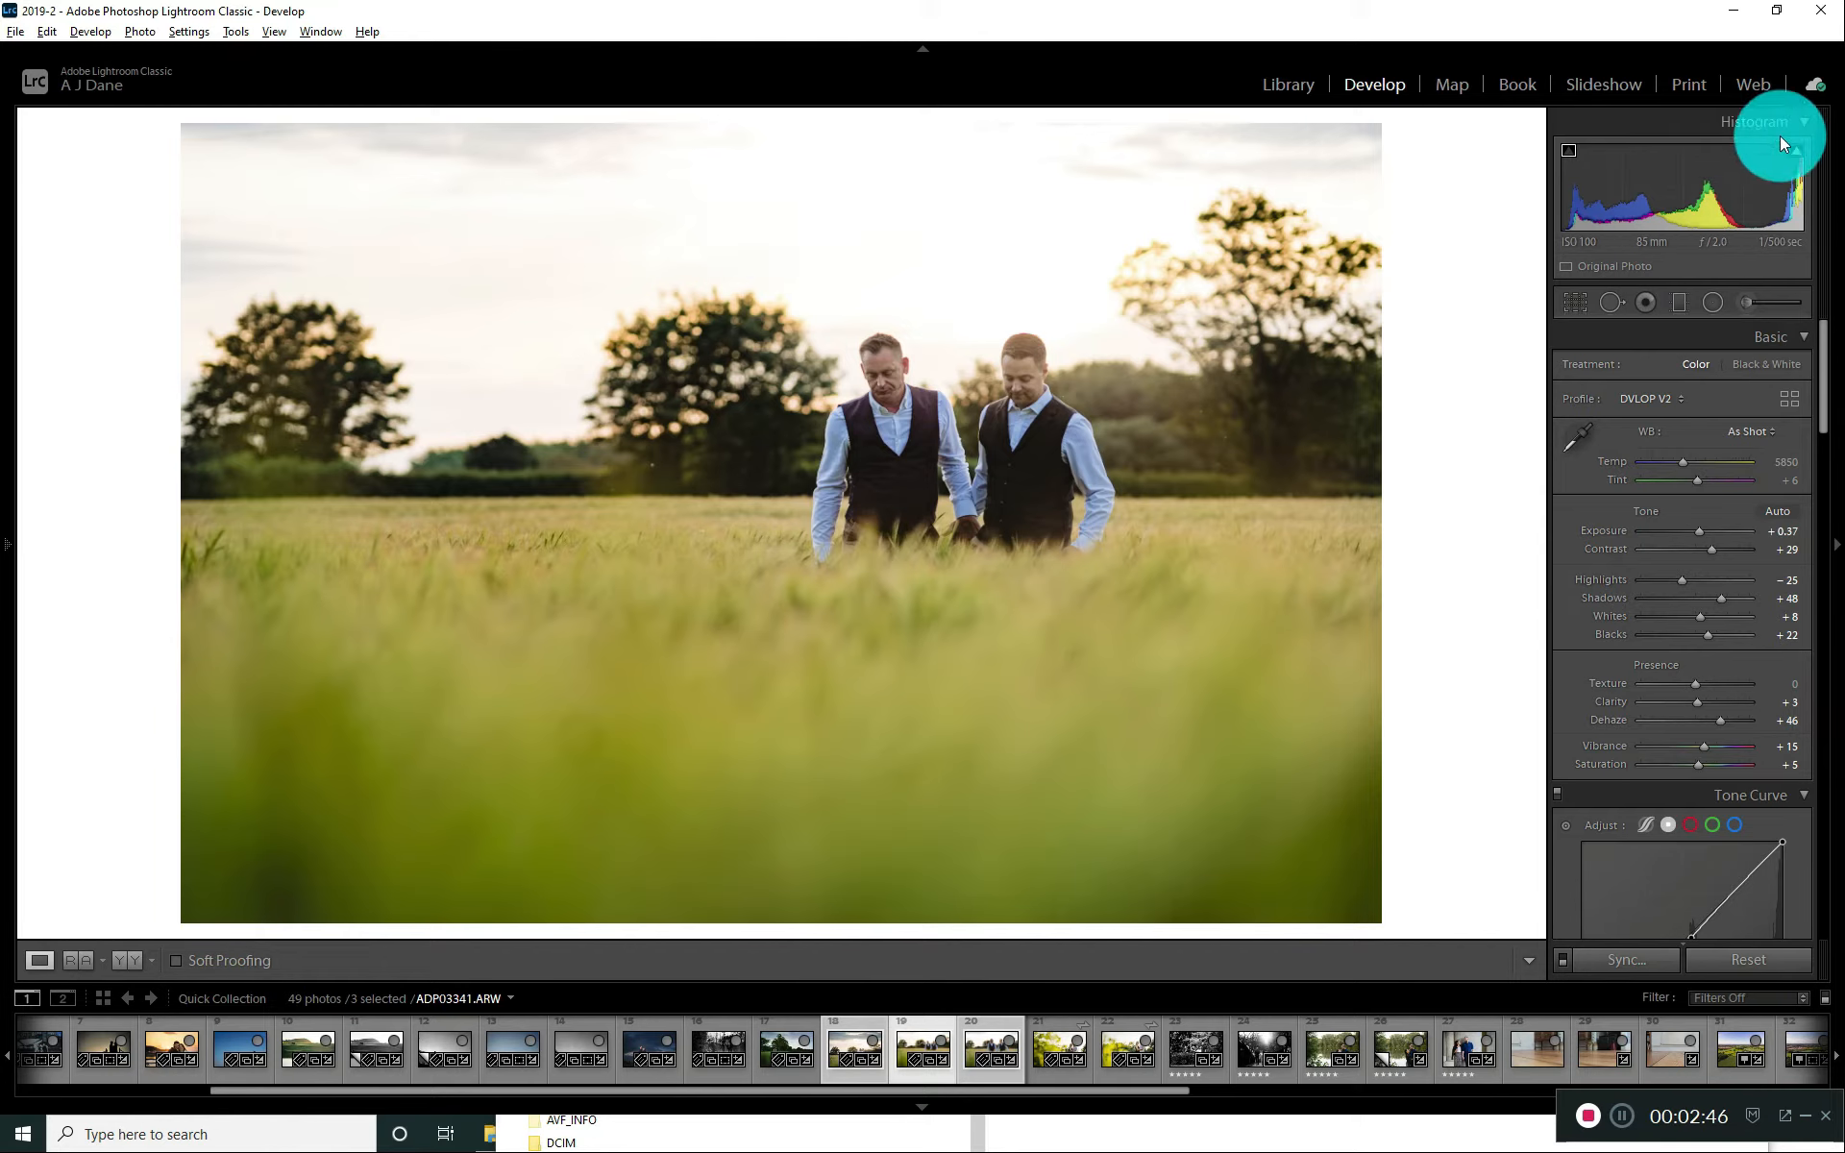
left_click(1796, 154)
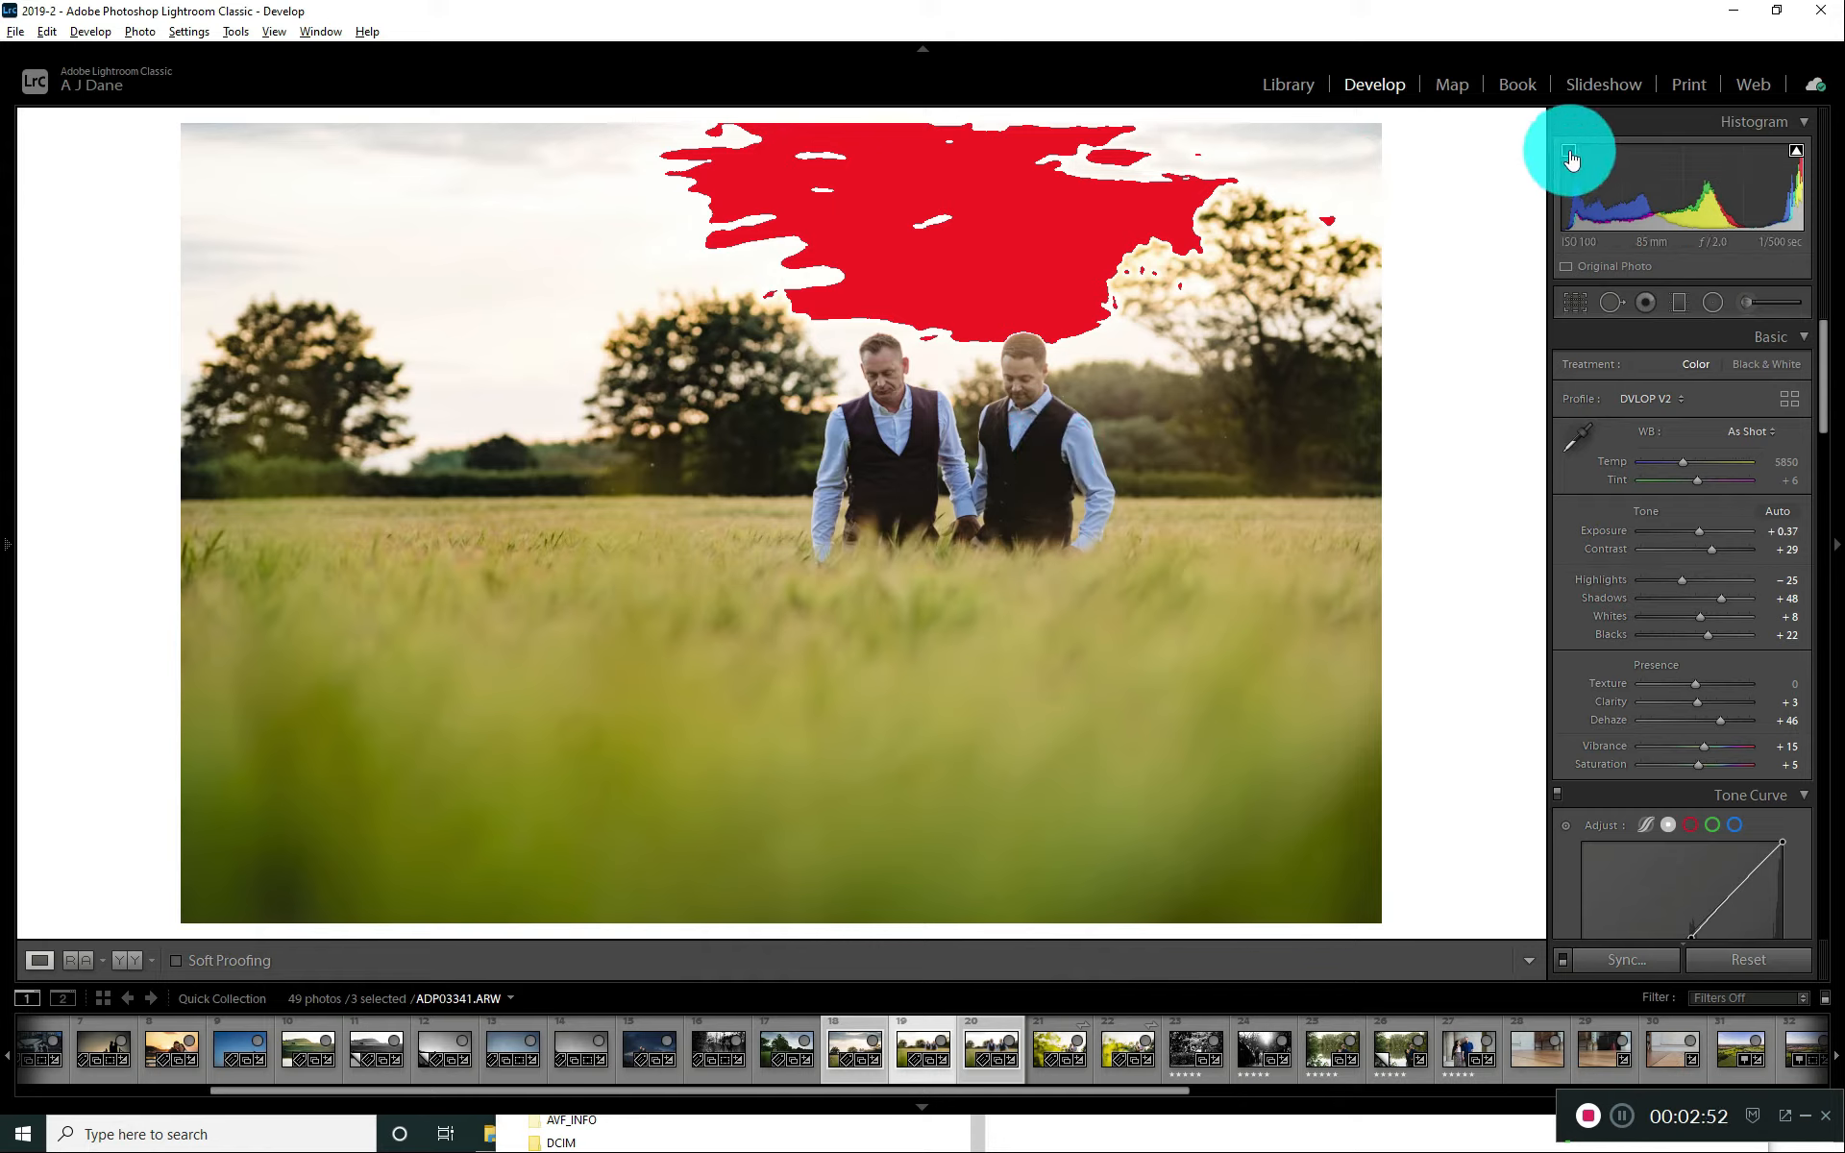
left_click_drag(1707, 635, 1660, 643)
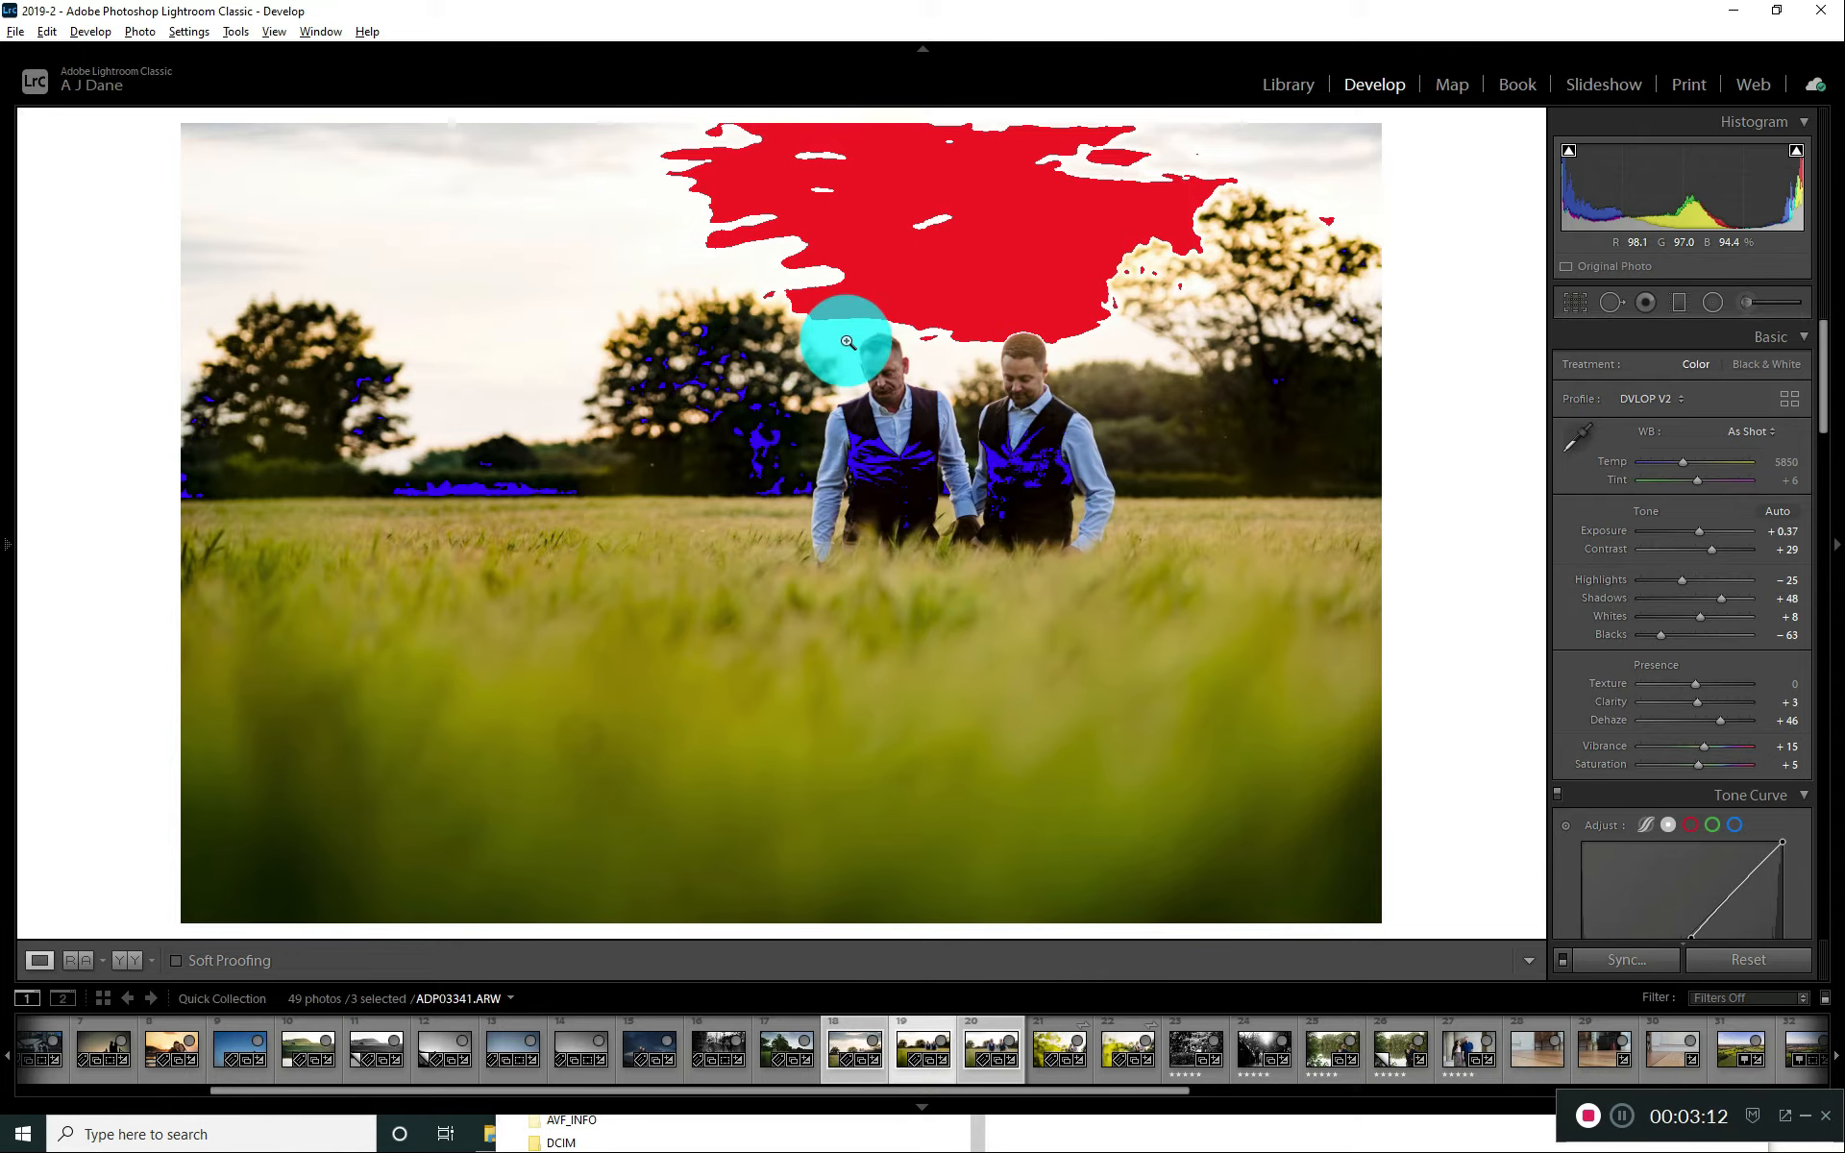
key("ctrl+z")
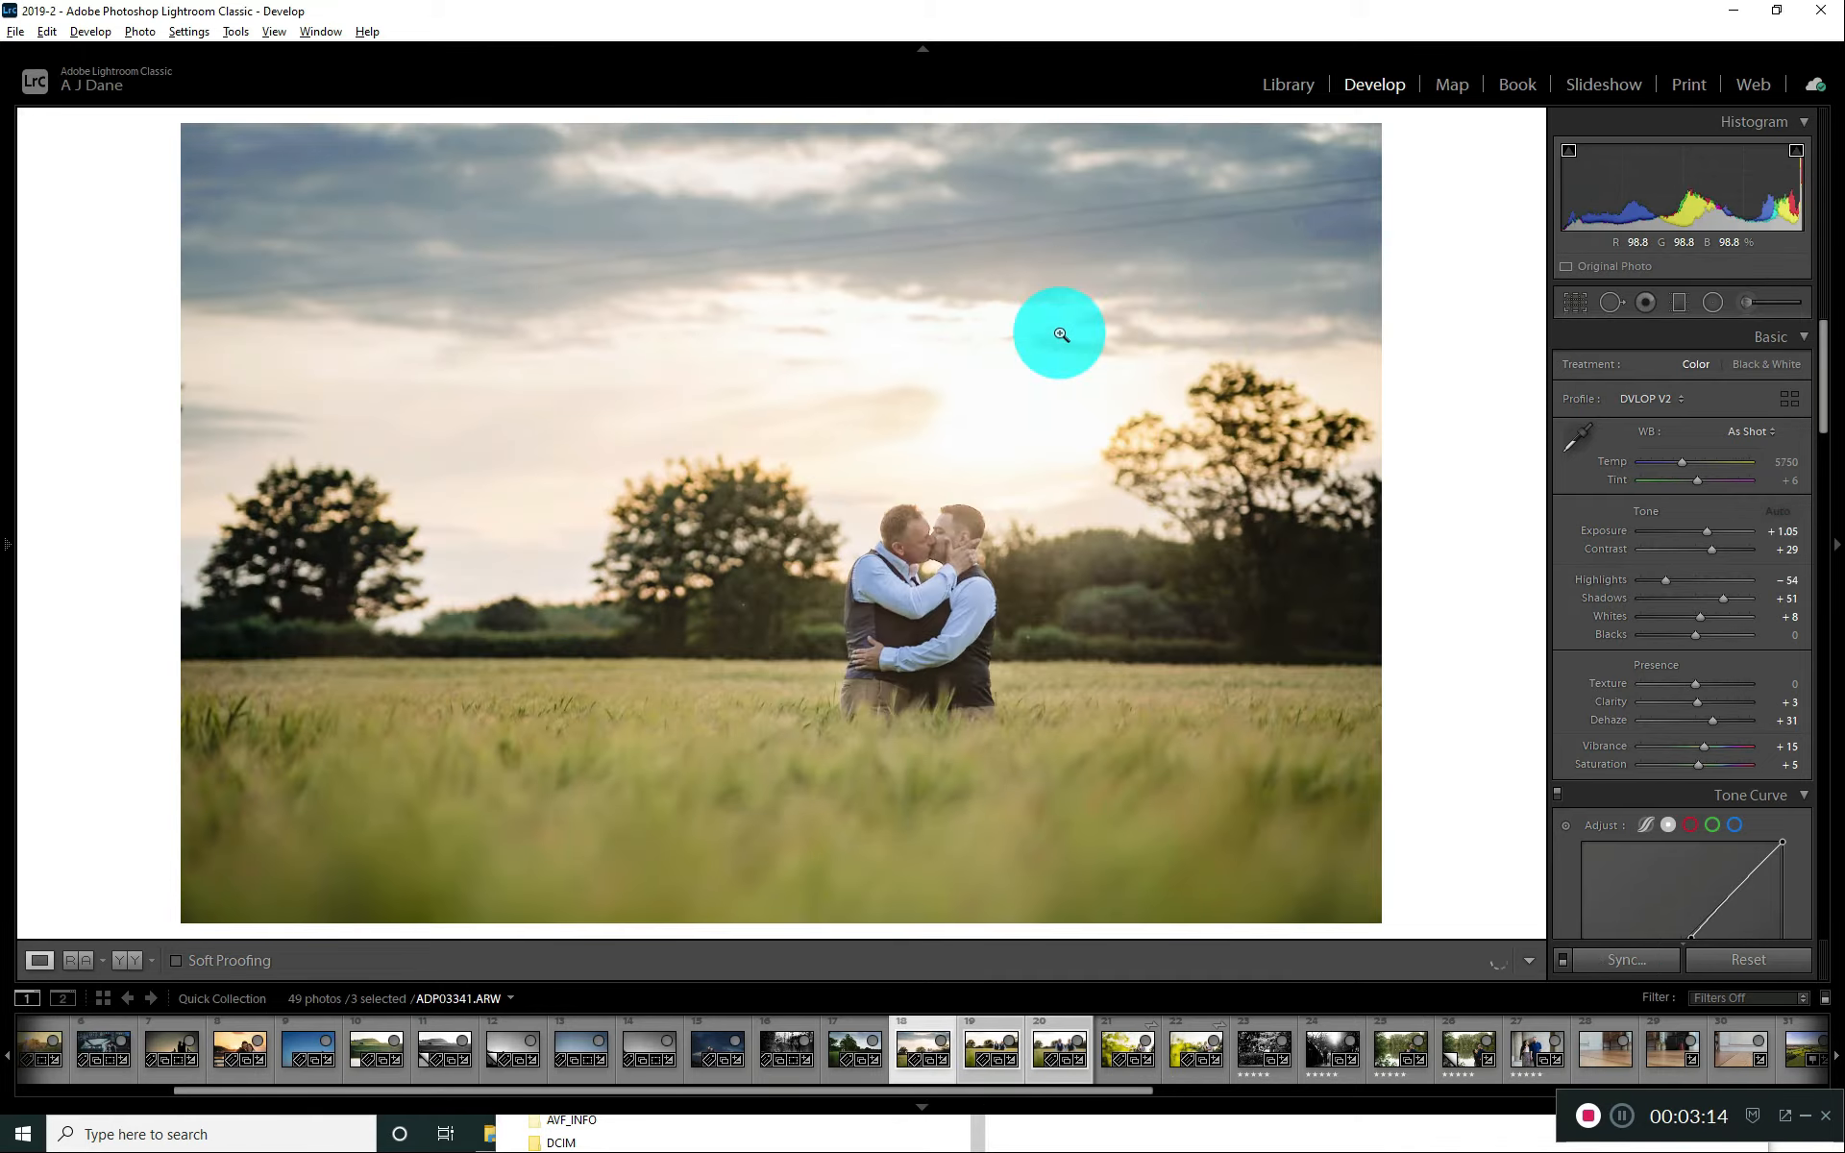
Step: Start cropping ADP03309.ARW and cycle the crop guide overlay from thirds through diagonals to the triangle, flipping the triangle's orientation
left_click(1584, 303)
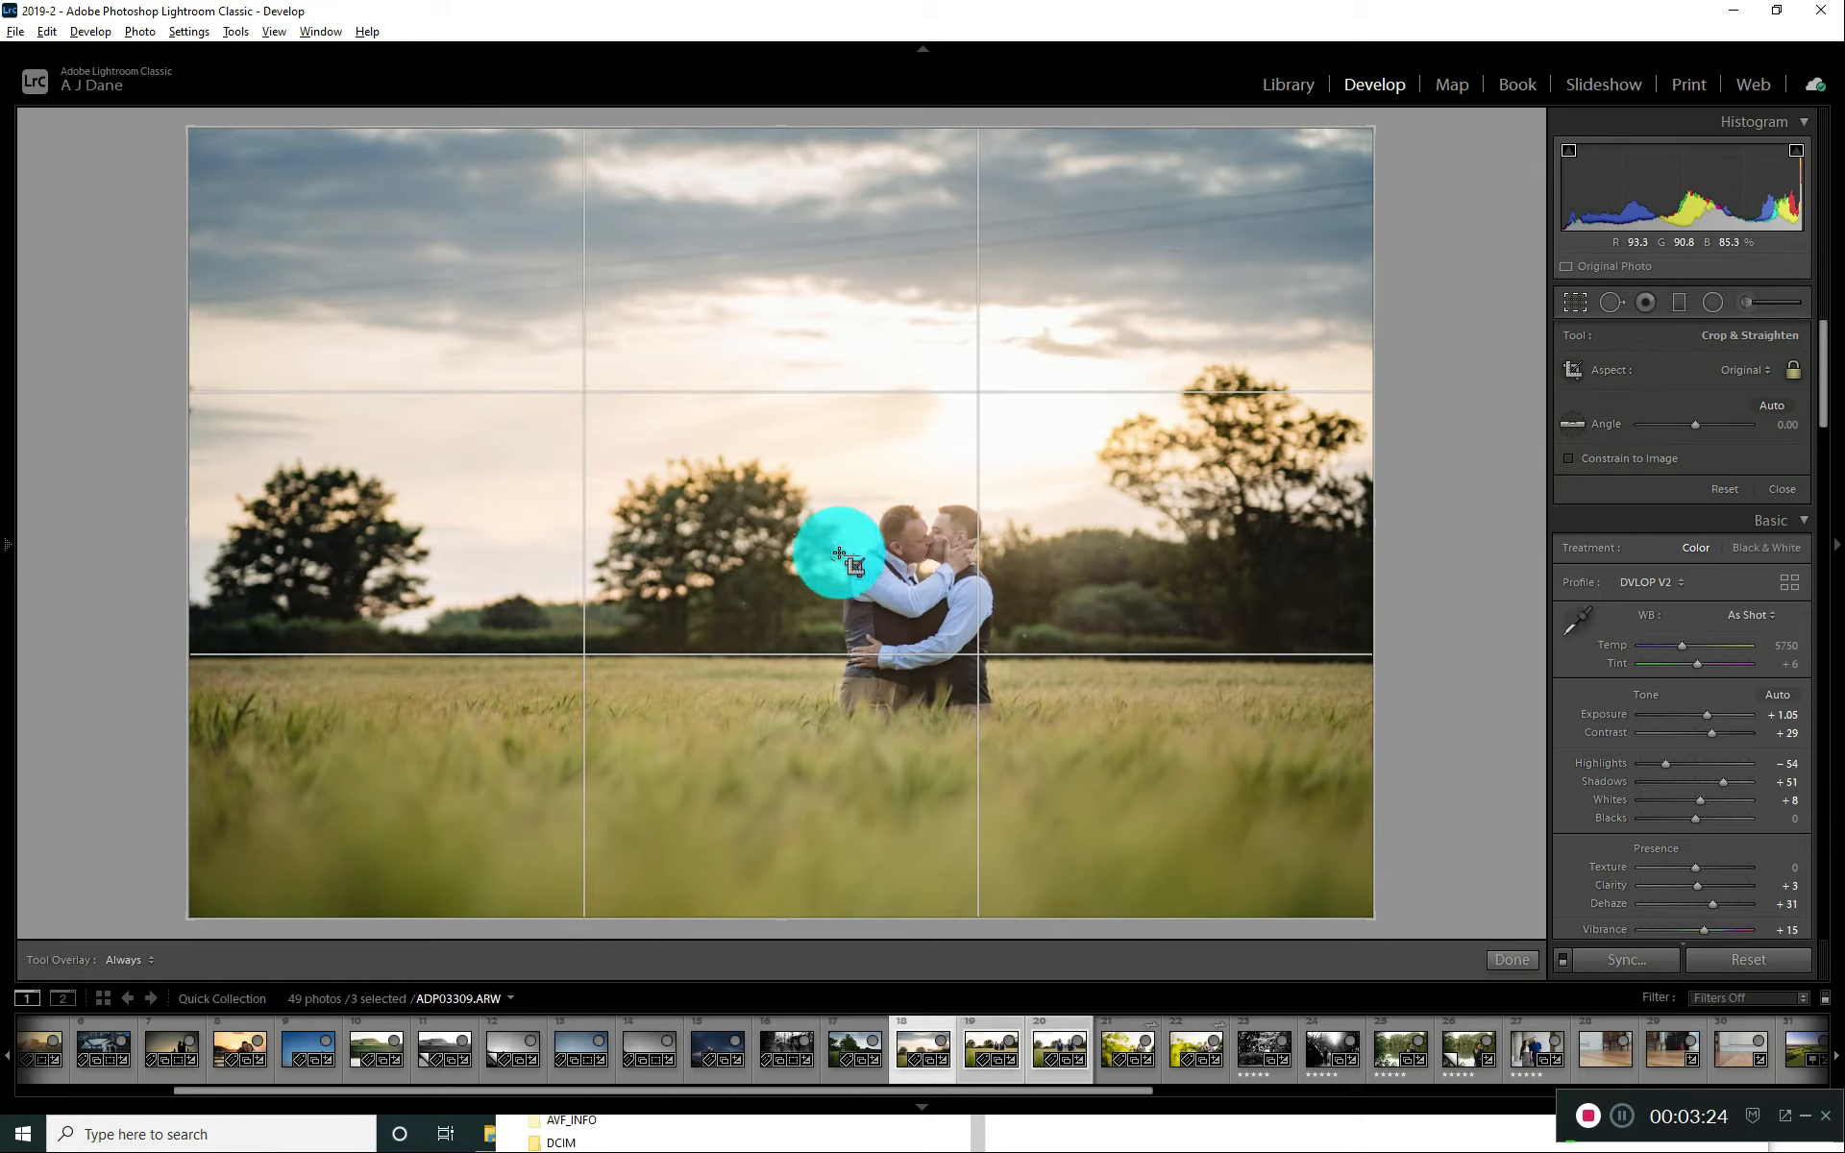
key("o")
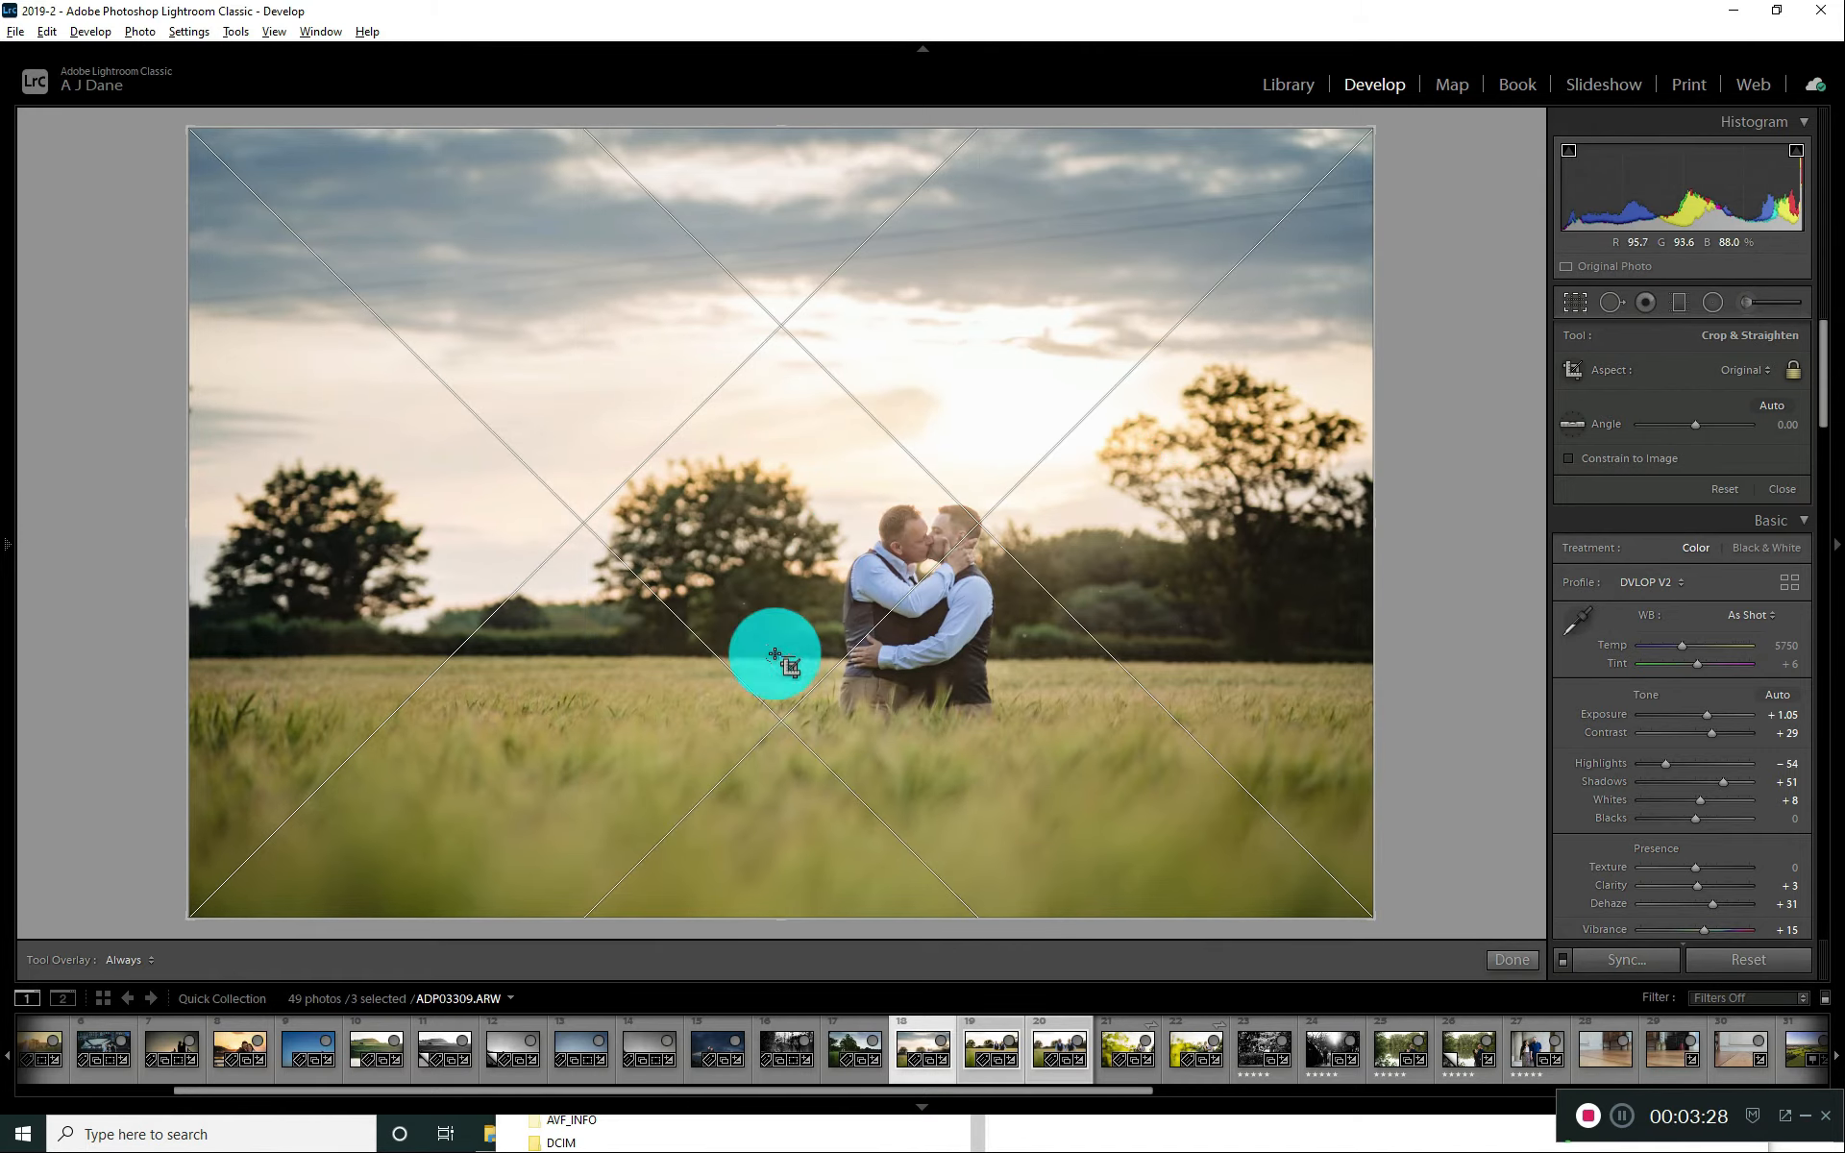
key("o")
key("o")
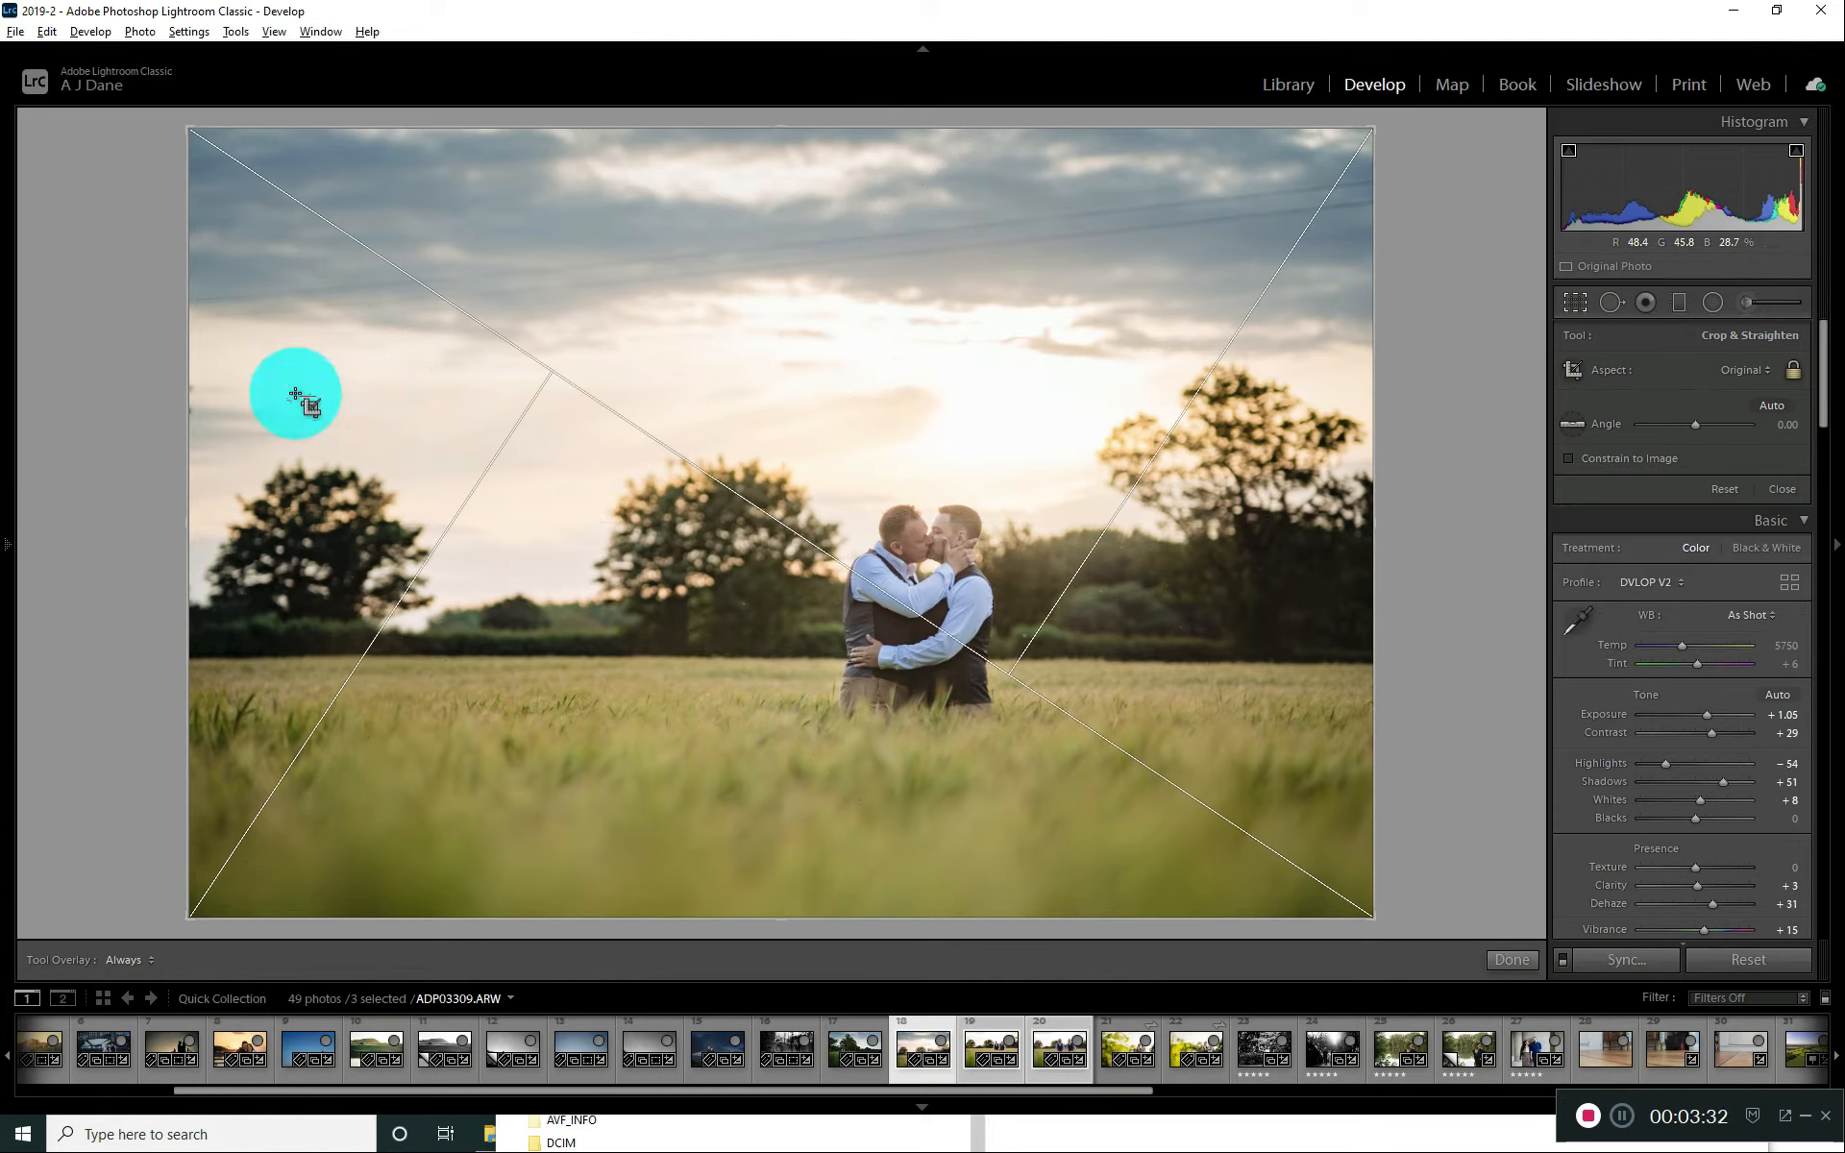
key("shift+o")
key("shift+o")
key("shift+o")
key("shift+o")
key("shift+o")
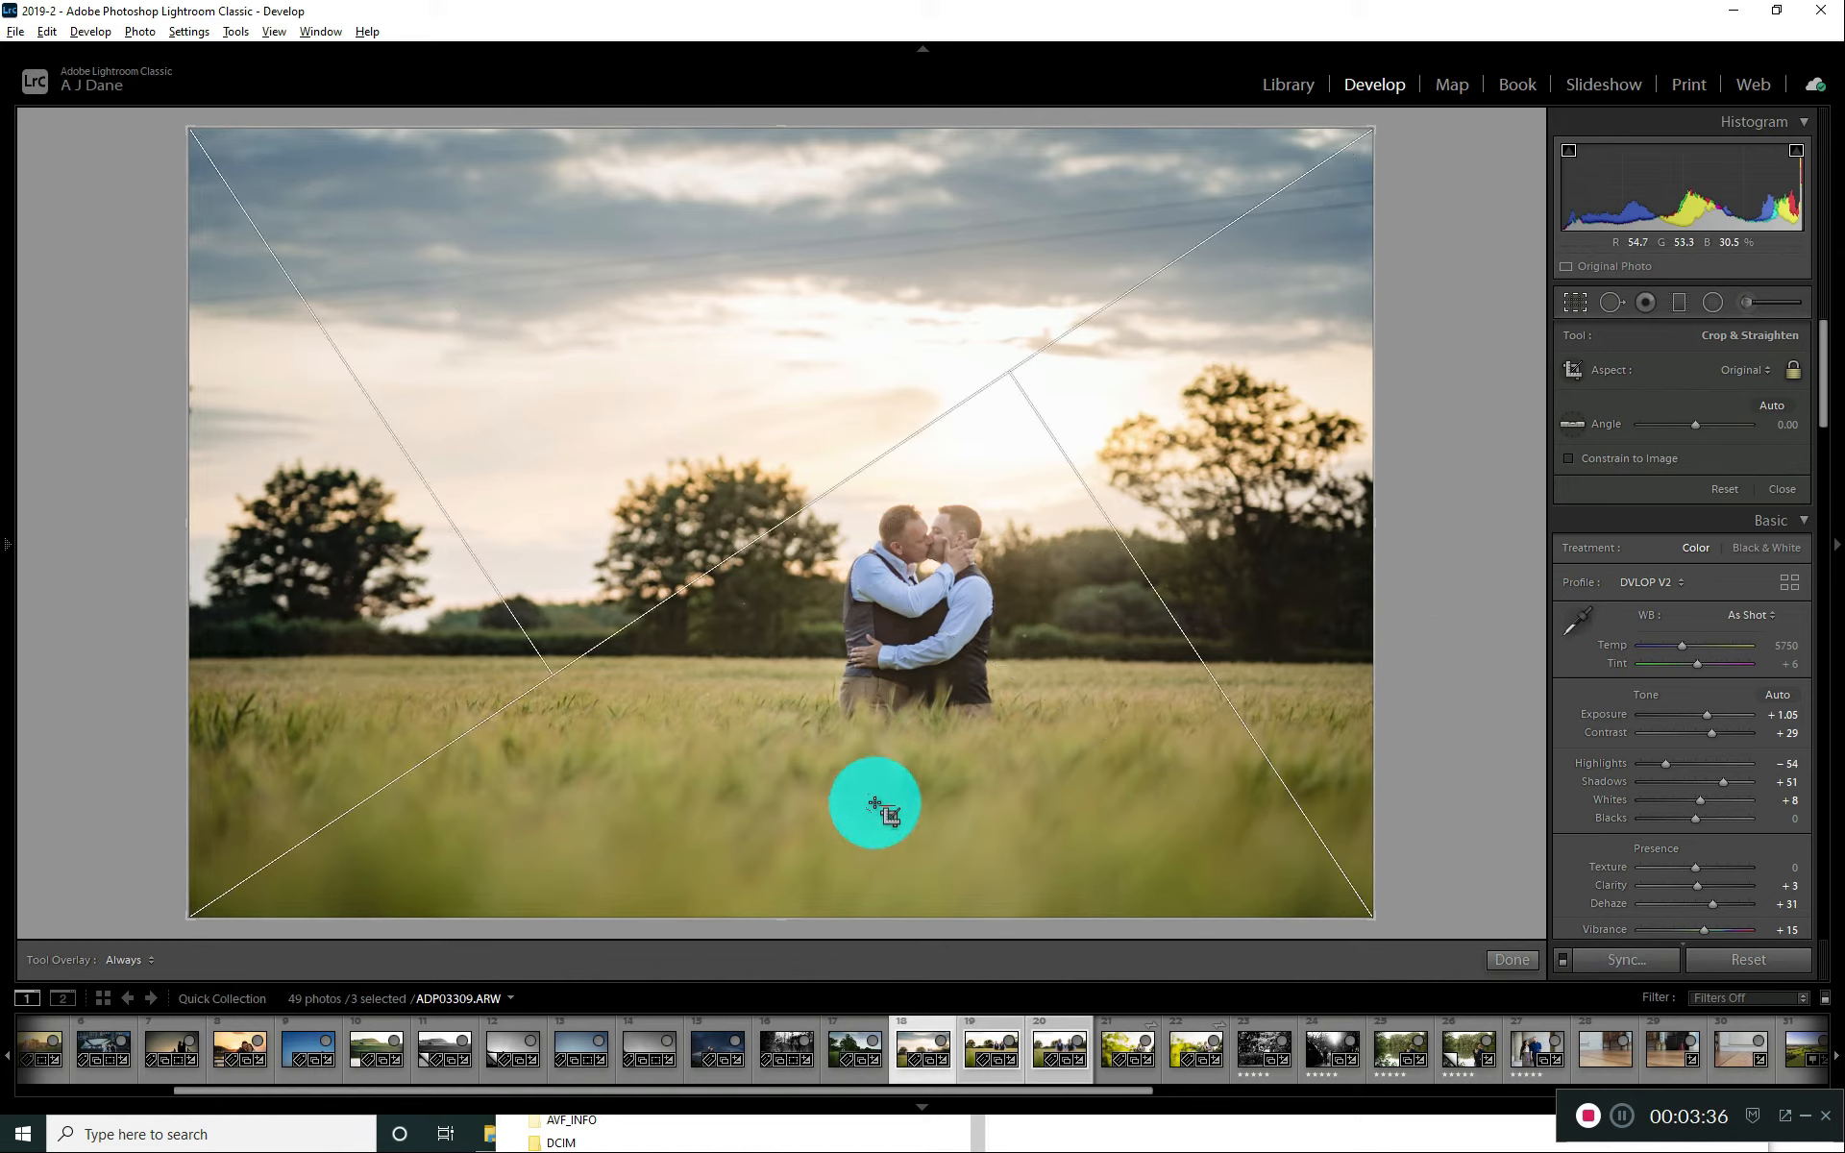
Step: Cycle the crop guide overlay through the golden ratio and the golden spiral's orientations to the aspect-ratio guides
key("o")
key("o")
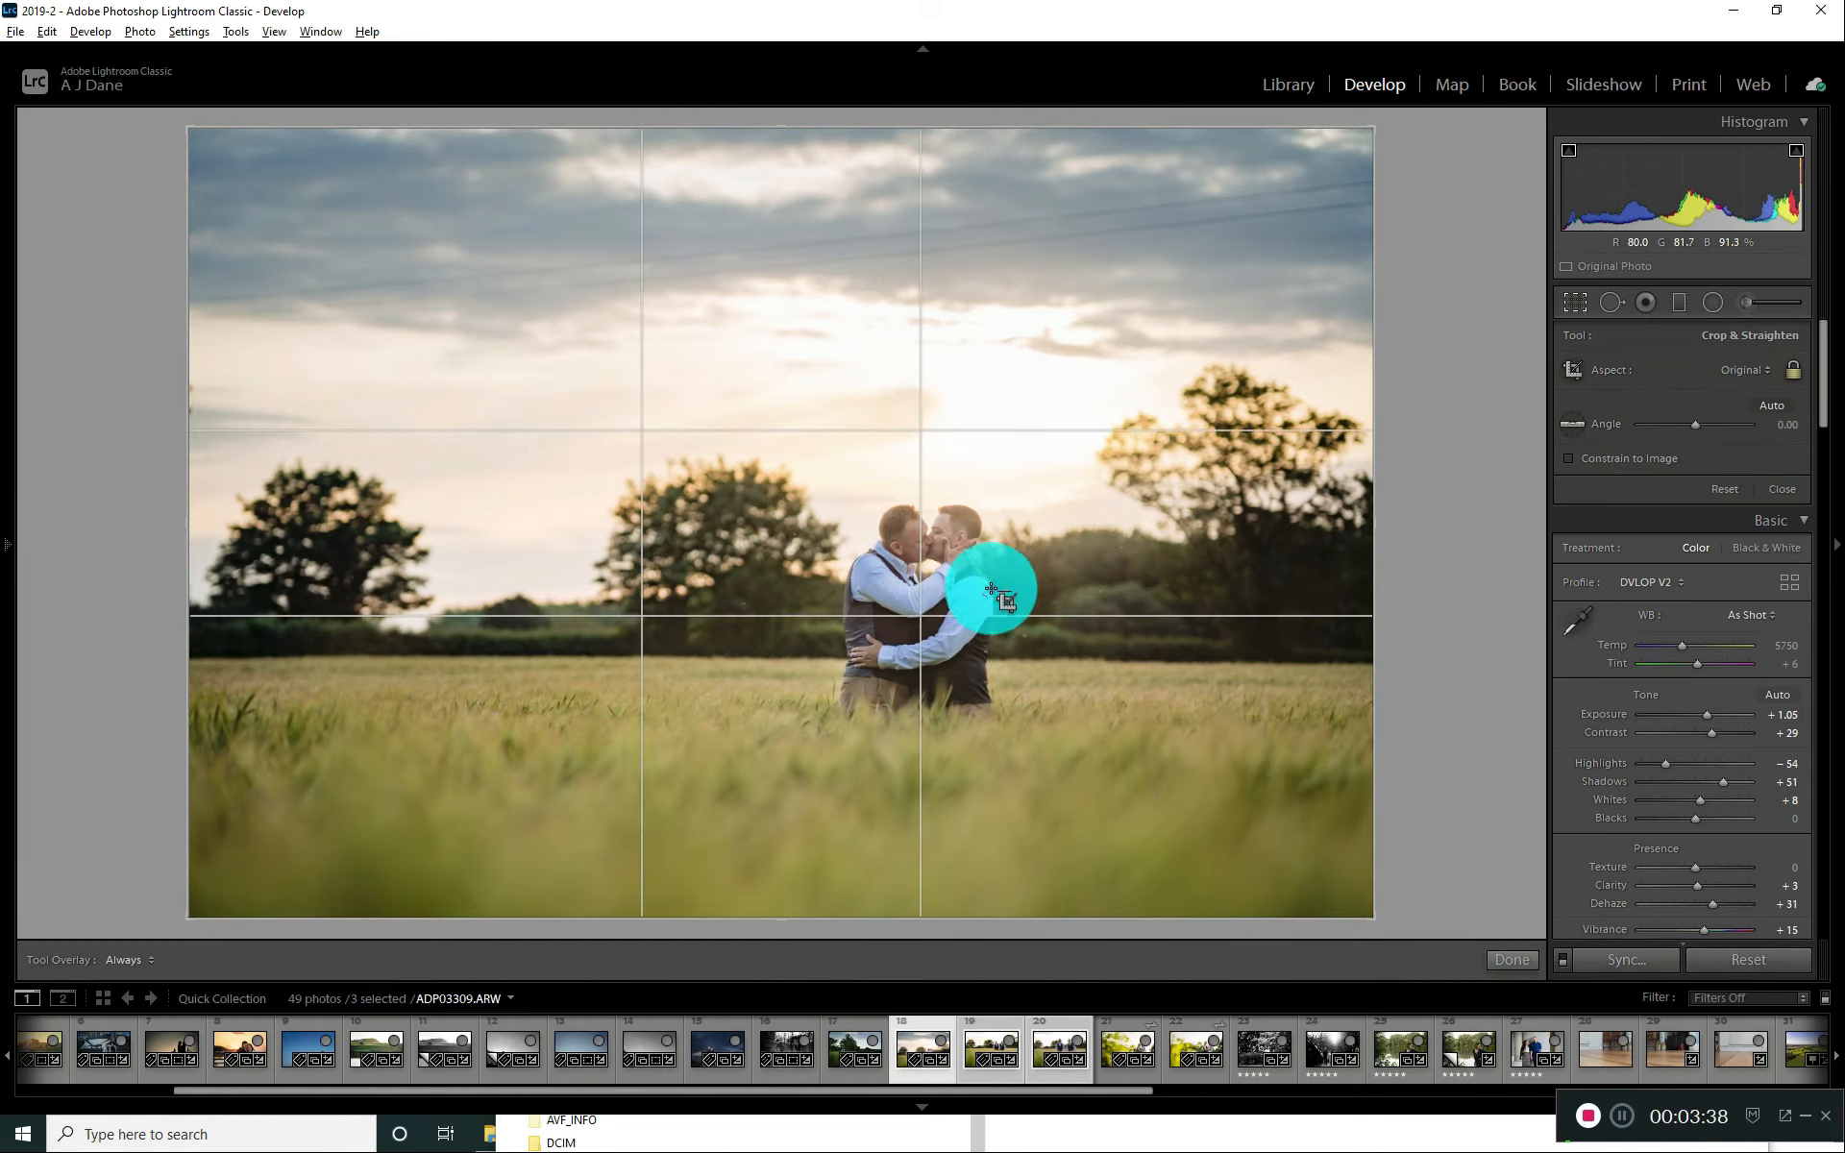
key("o")
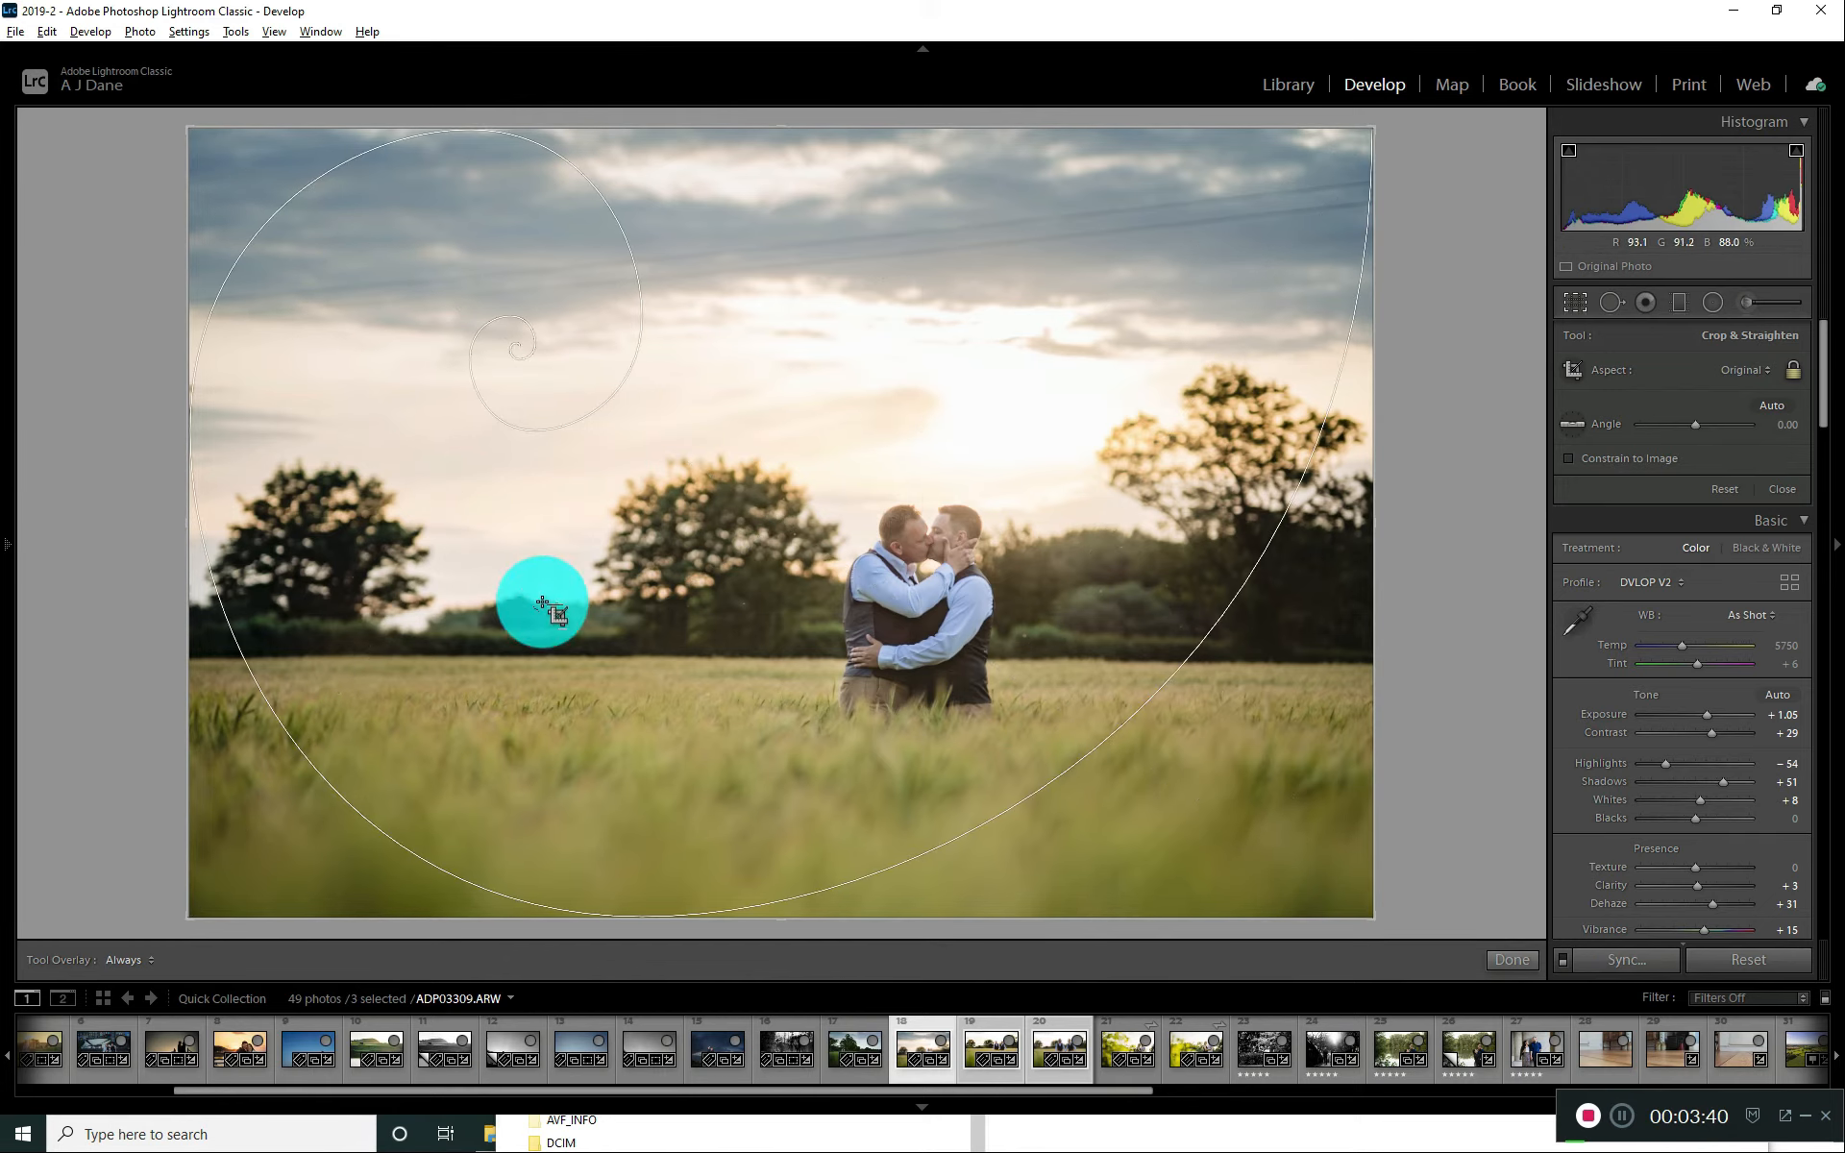
key("shift+o")
key("shift+o")
key("shift+o")
key("shift+o")
key("shift+o")
key("shift+o")
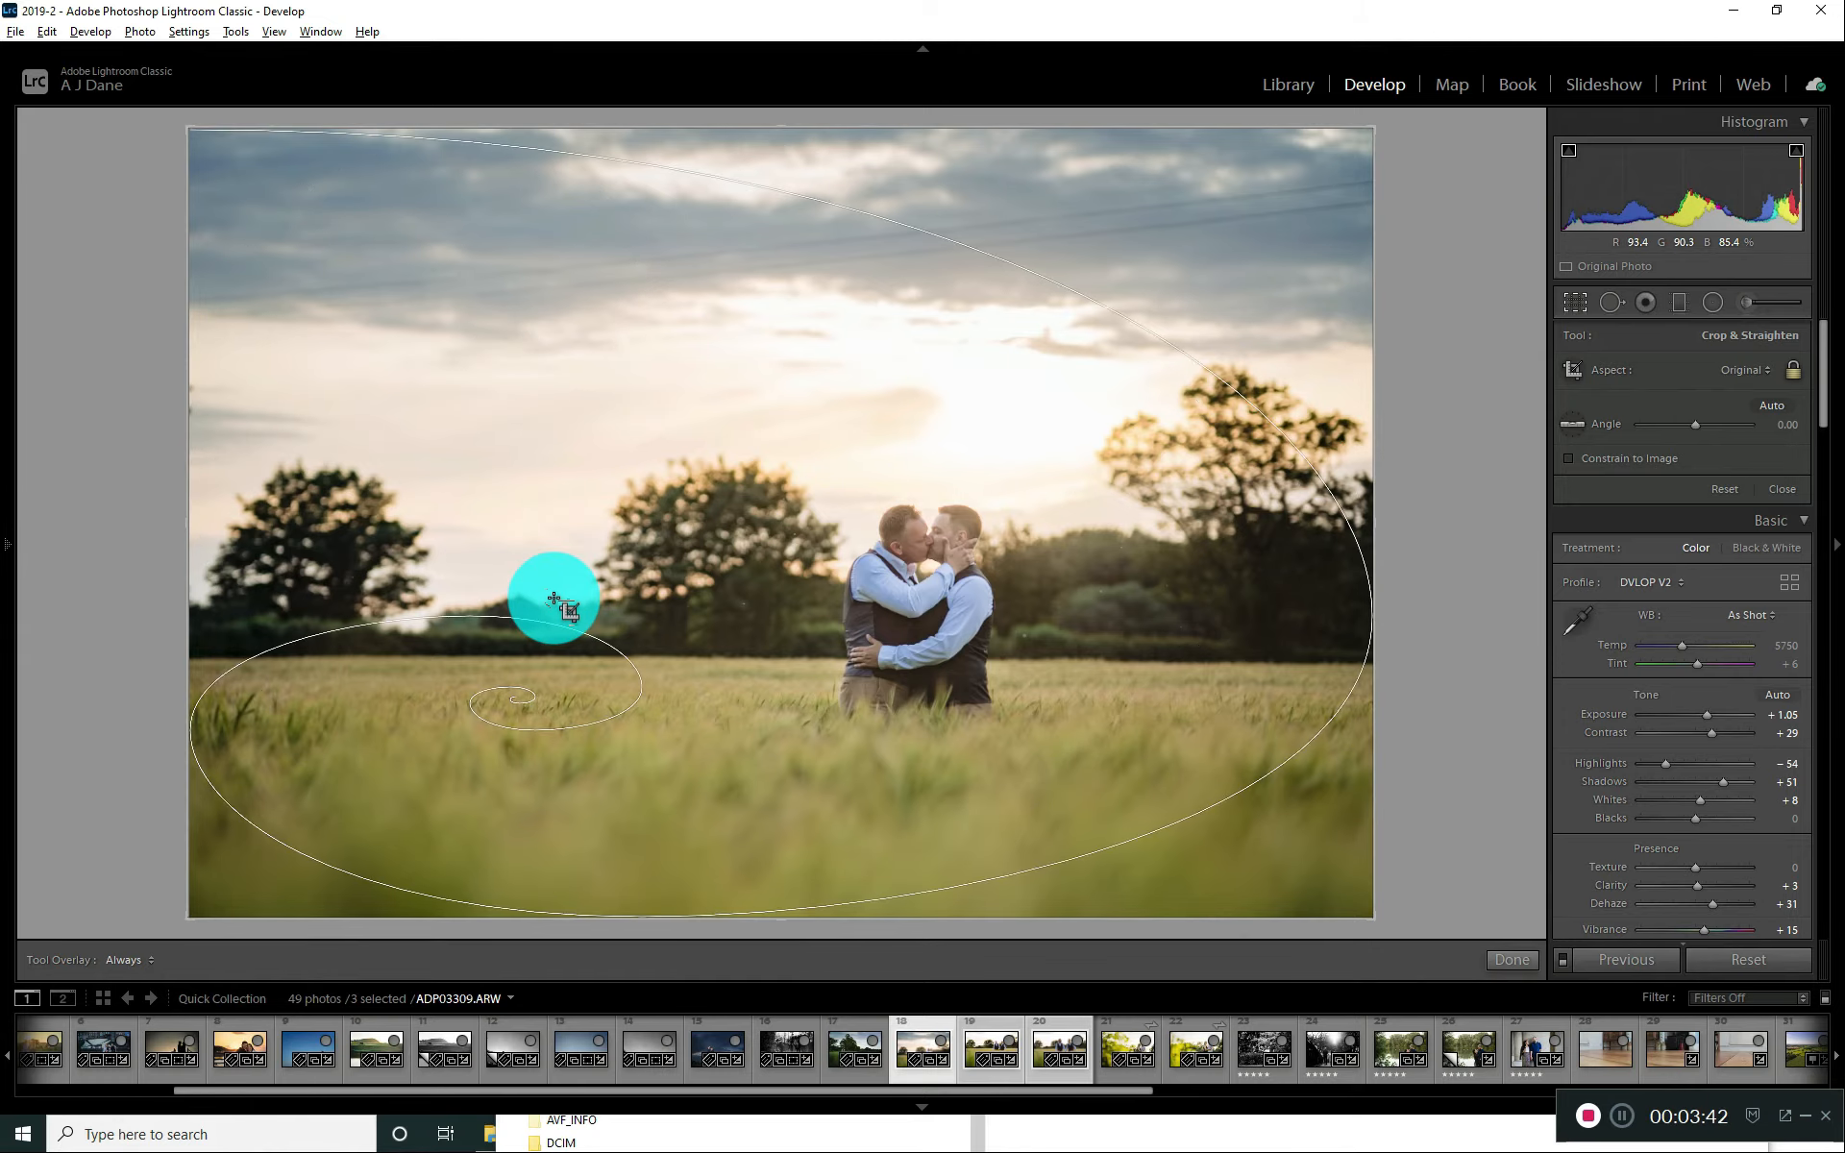
key("shift+o")
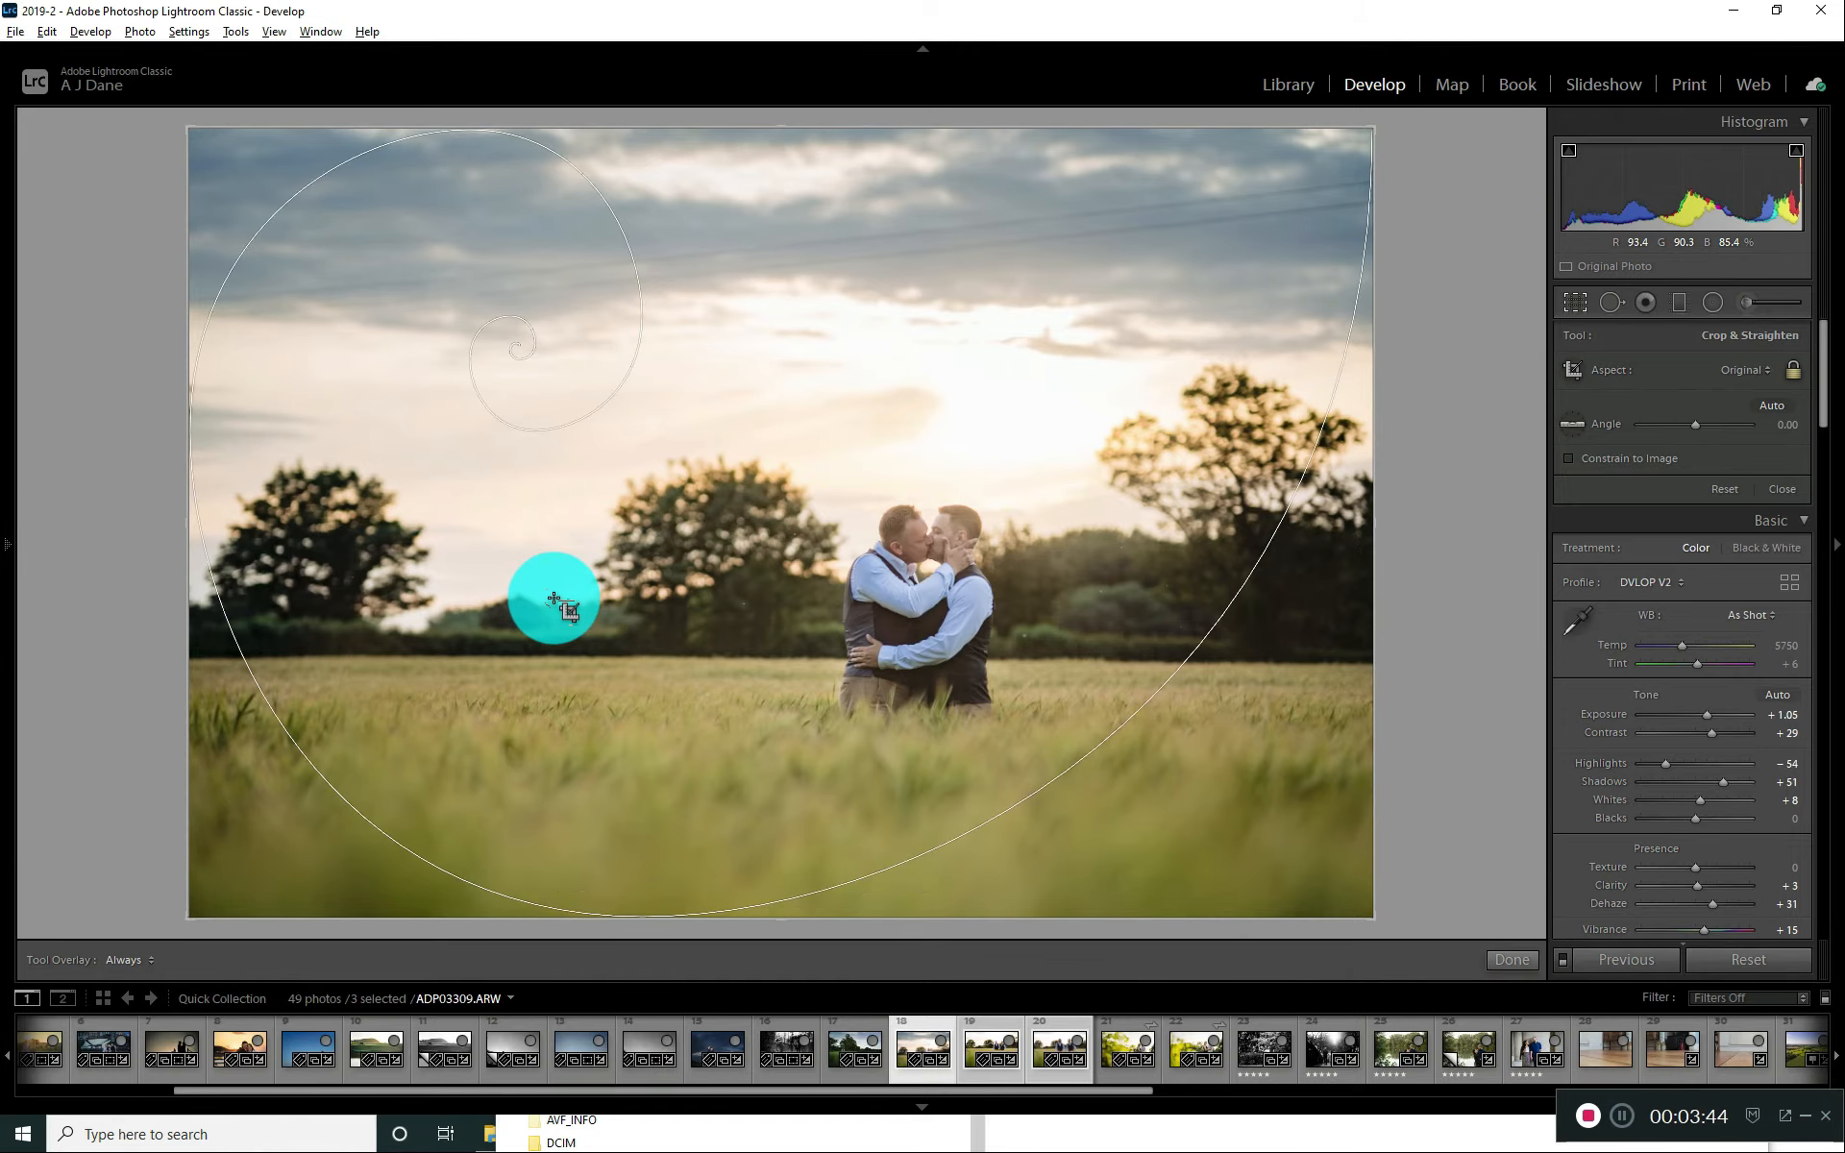
key("o")
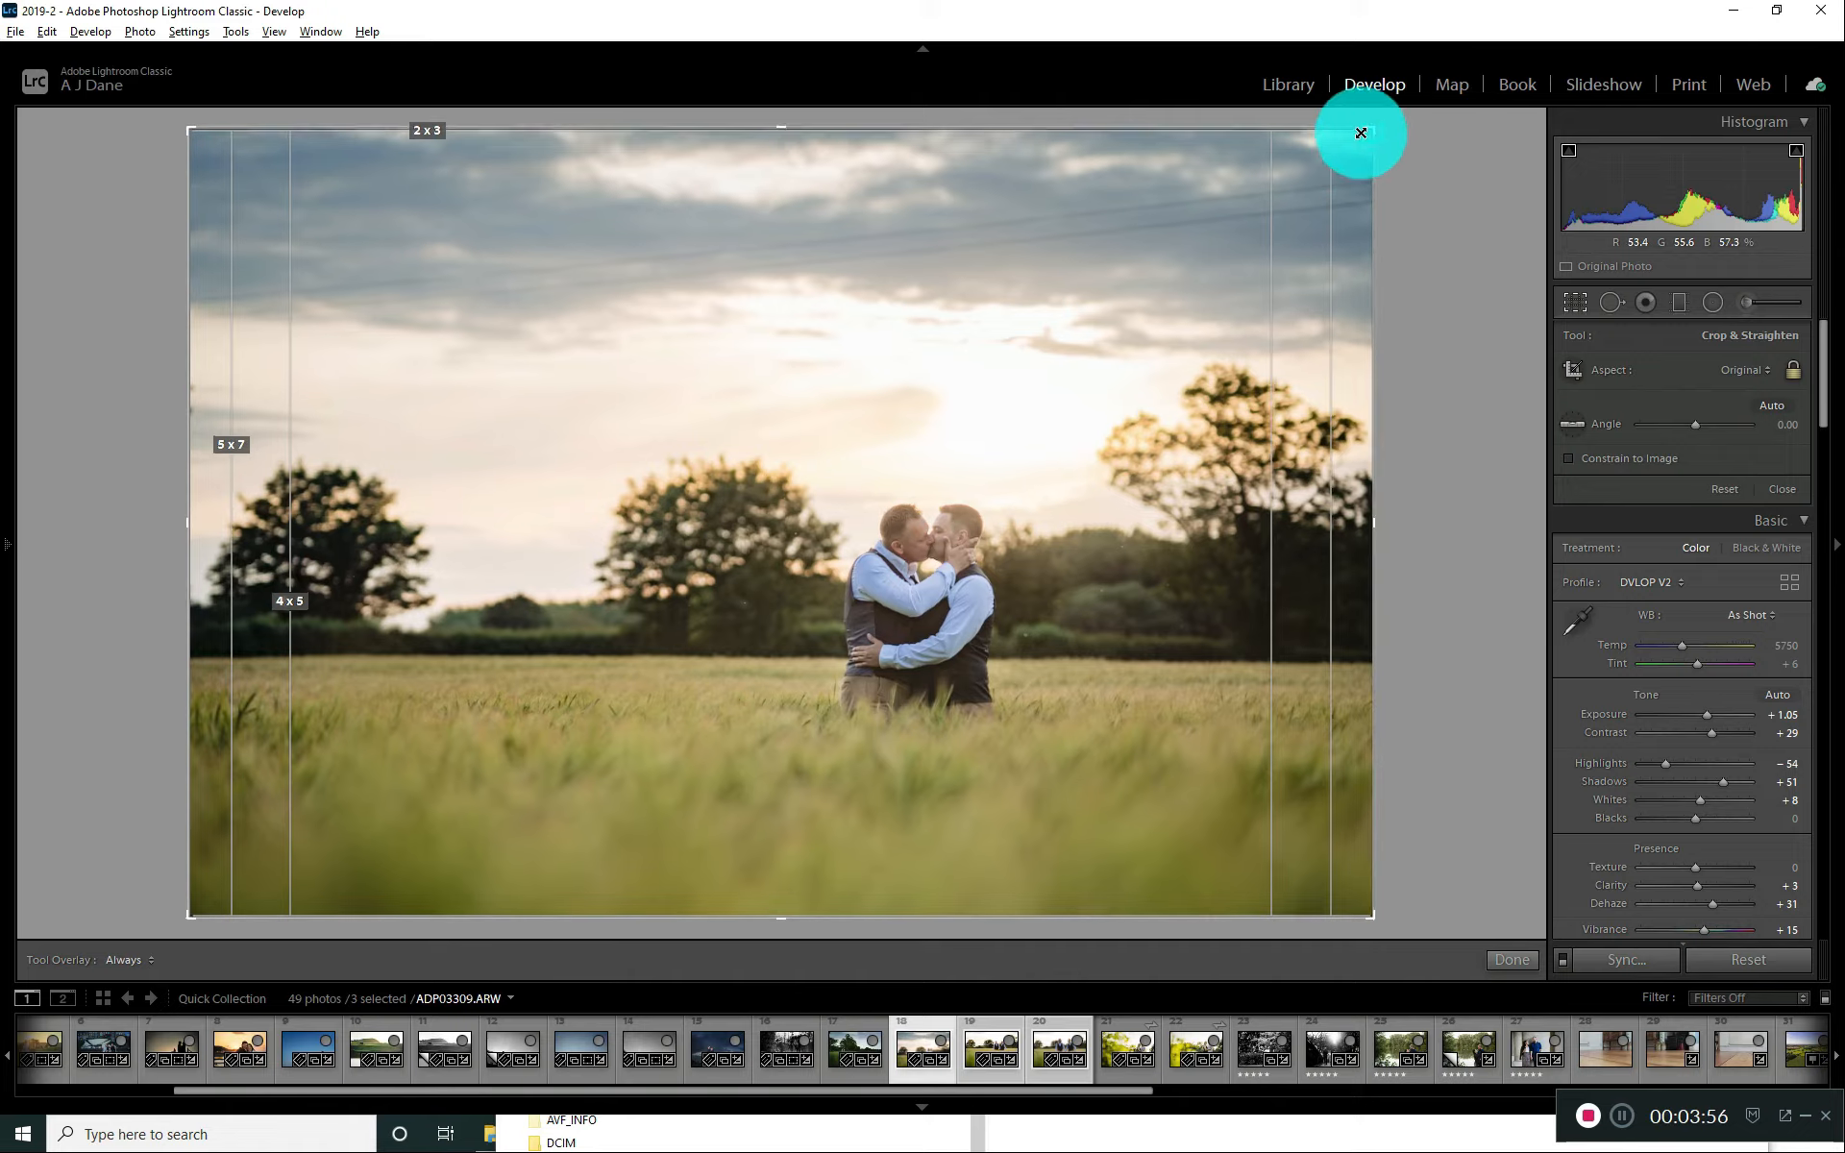
Step: Crop ADP03309.ARW tighter at its original aspect ratio, trimming the sky and both sides with the couple right of centre
left_click_drag(1373, 130, 1266, 172)
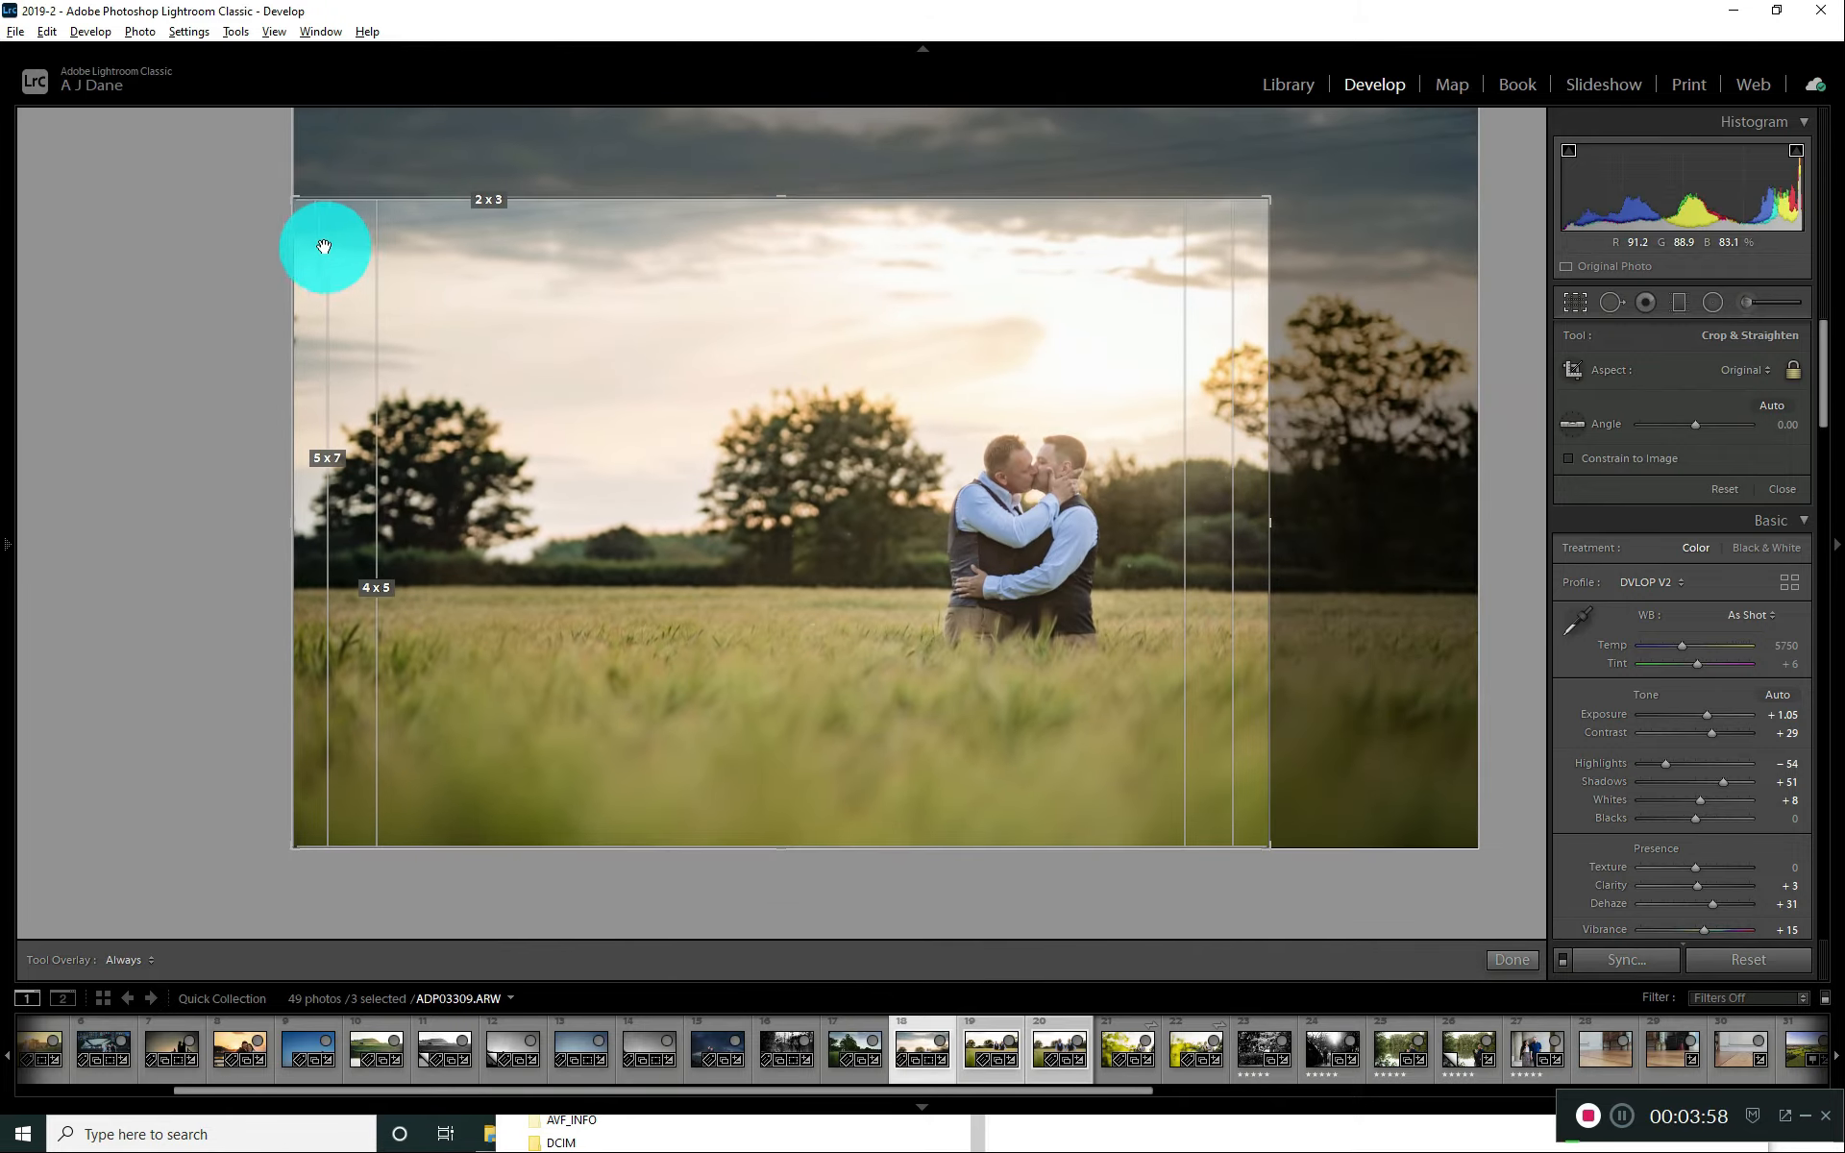
mouse_move(378, 276)
left_mouse_down()
mouse_move(326, 280)
mouse_move(318, 256)
mouse_move(251, 490)
mouse_move(358, 486)
mouse_move(322, 471)
mouse_move(433, 321)
mouse_move(487, 205)
mouse_move(366, 535)
mouse_move(335, 451)
left_mouse_up()
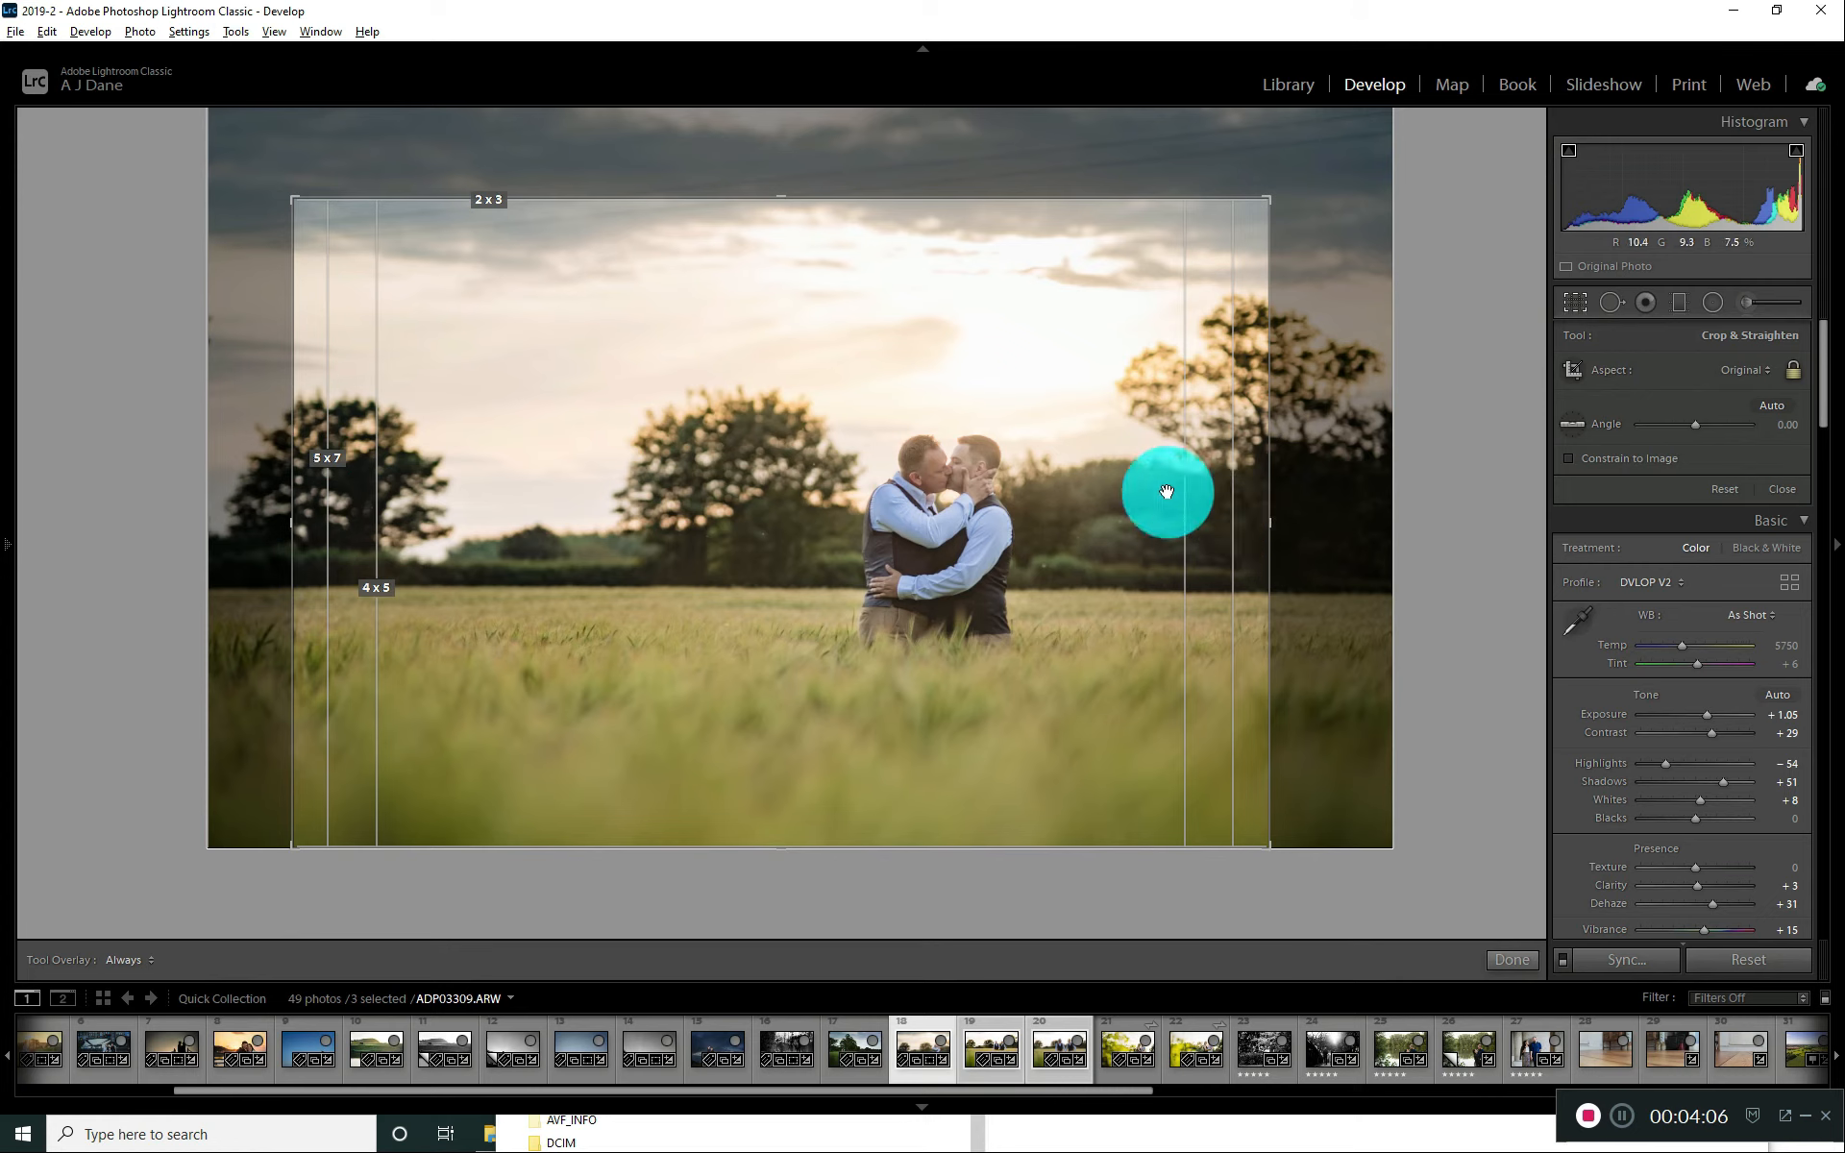
left_click(1511, 960)
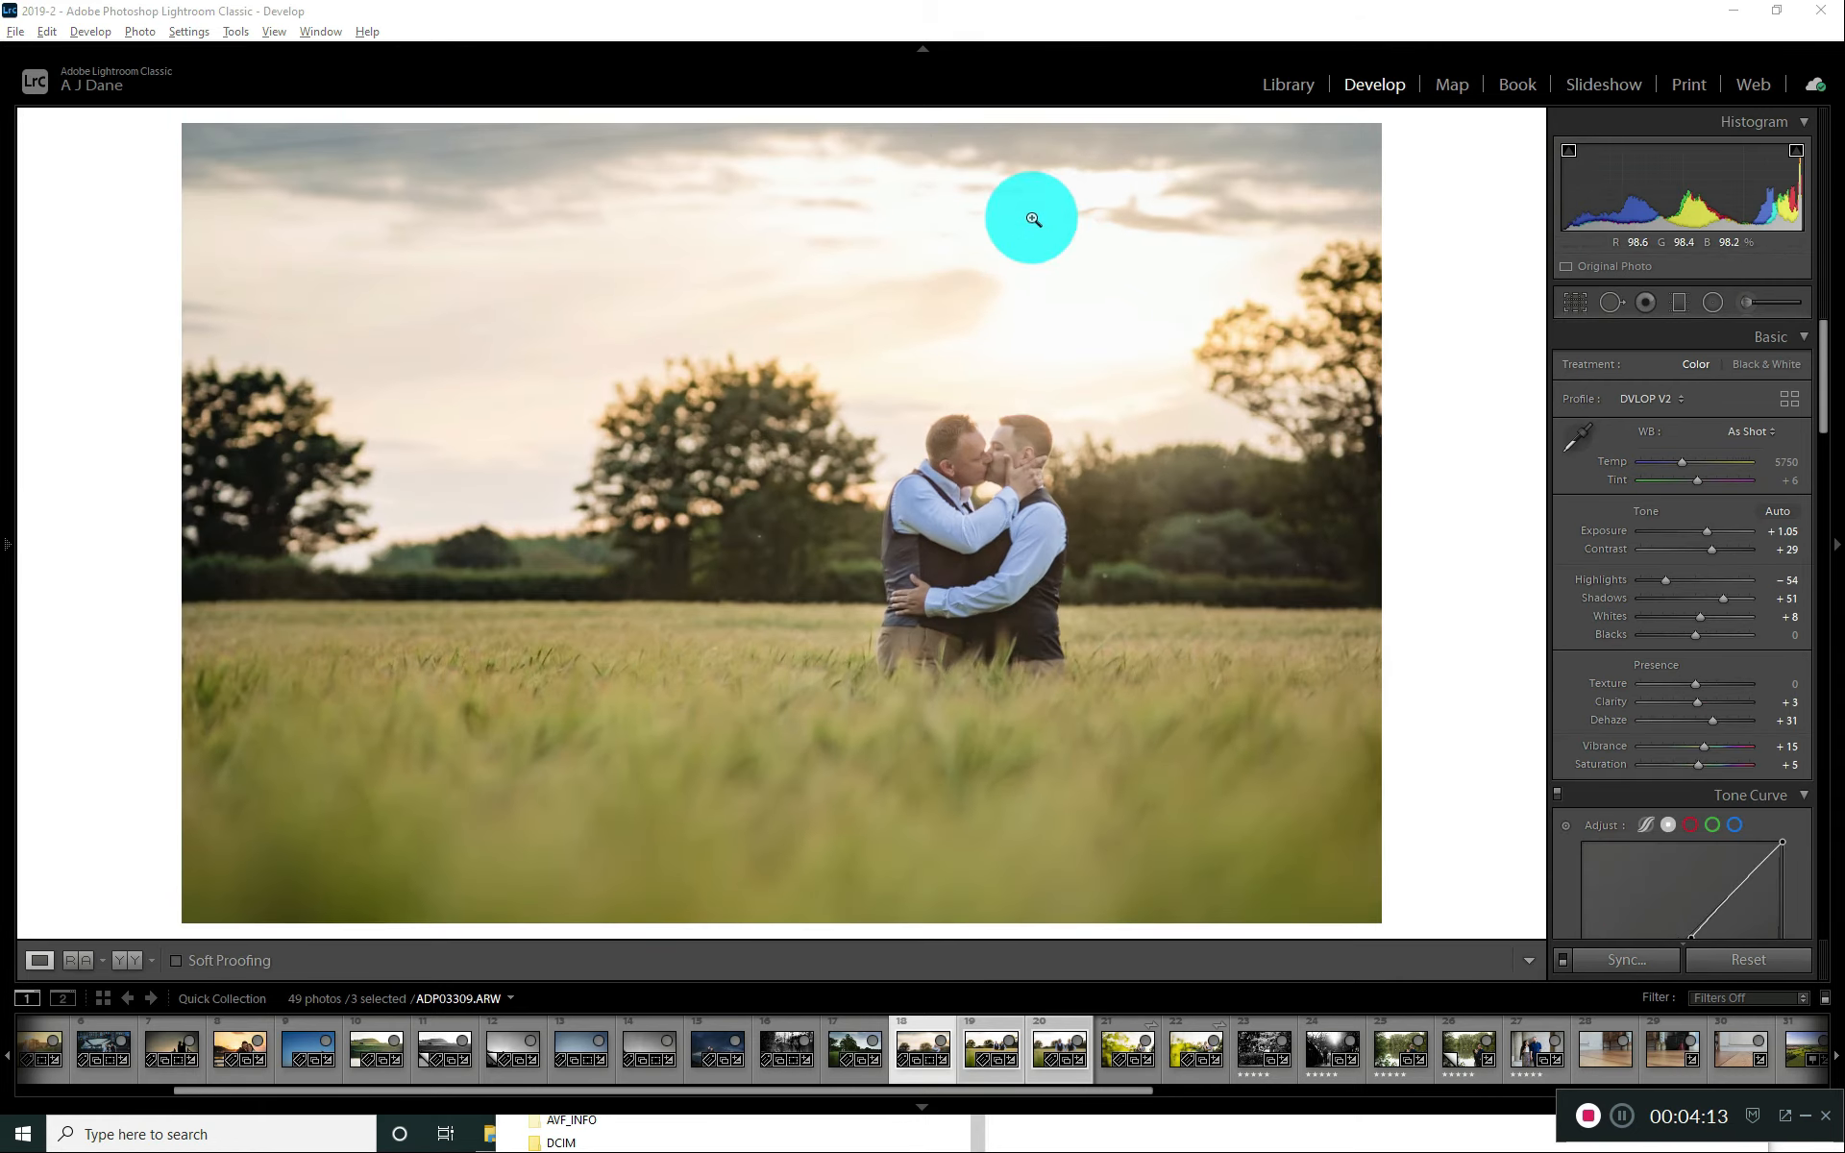
Step: Turn off the range mask of the existing graduated filter over the sky and delete that filter
left_click(1678, 302)
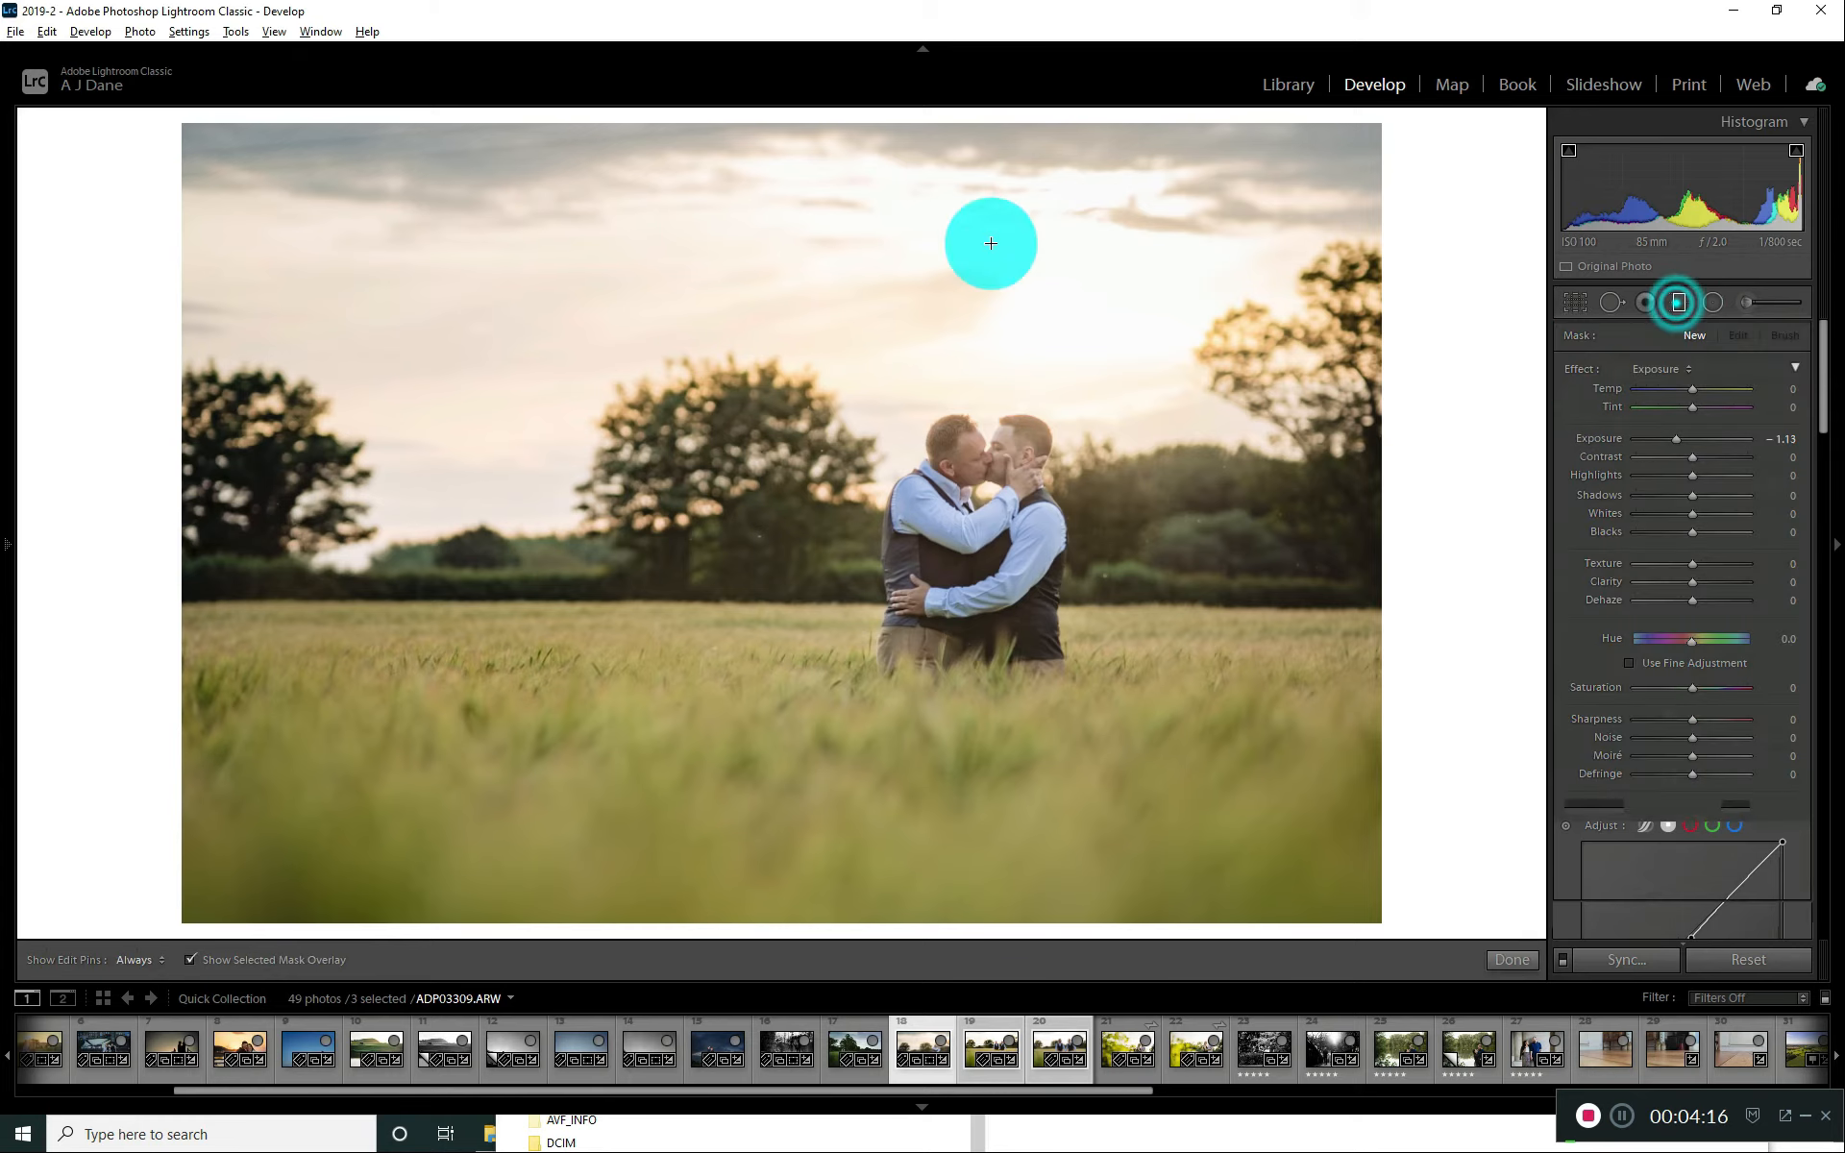
left_click(804, 579)
left_click(1718, 851)
left_click(1675, 870)
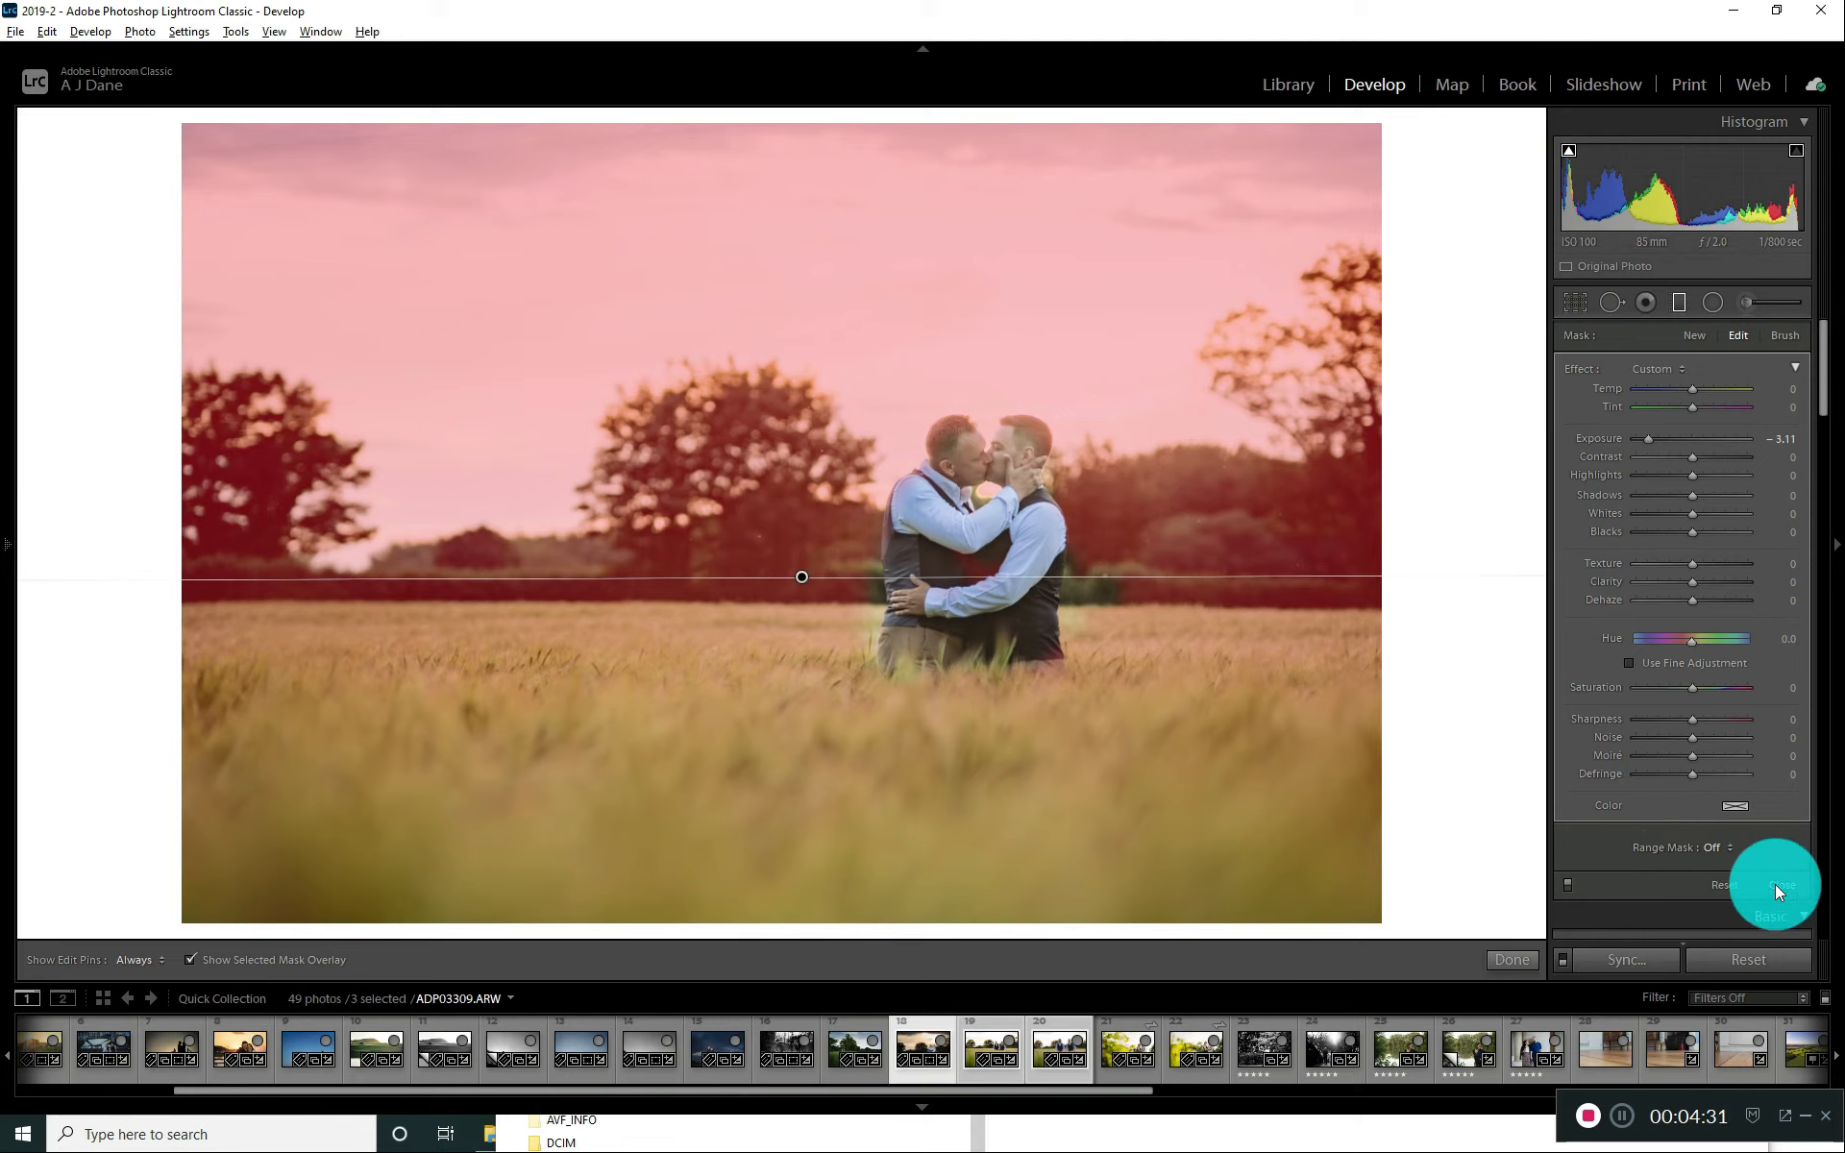
left_click(822, 584)
key("Delete")
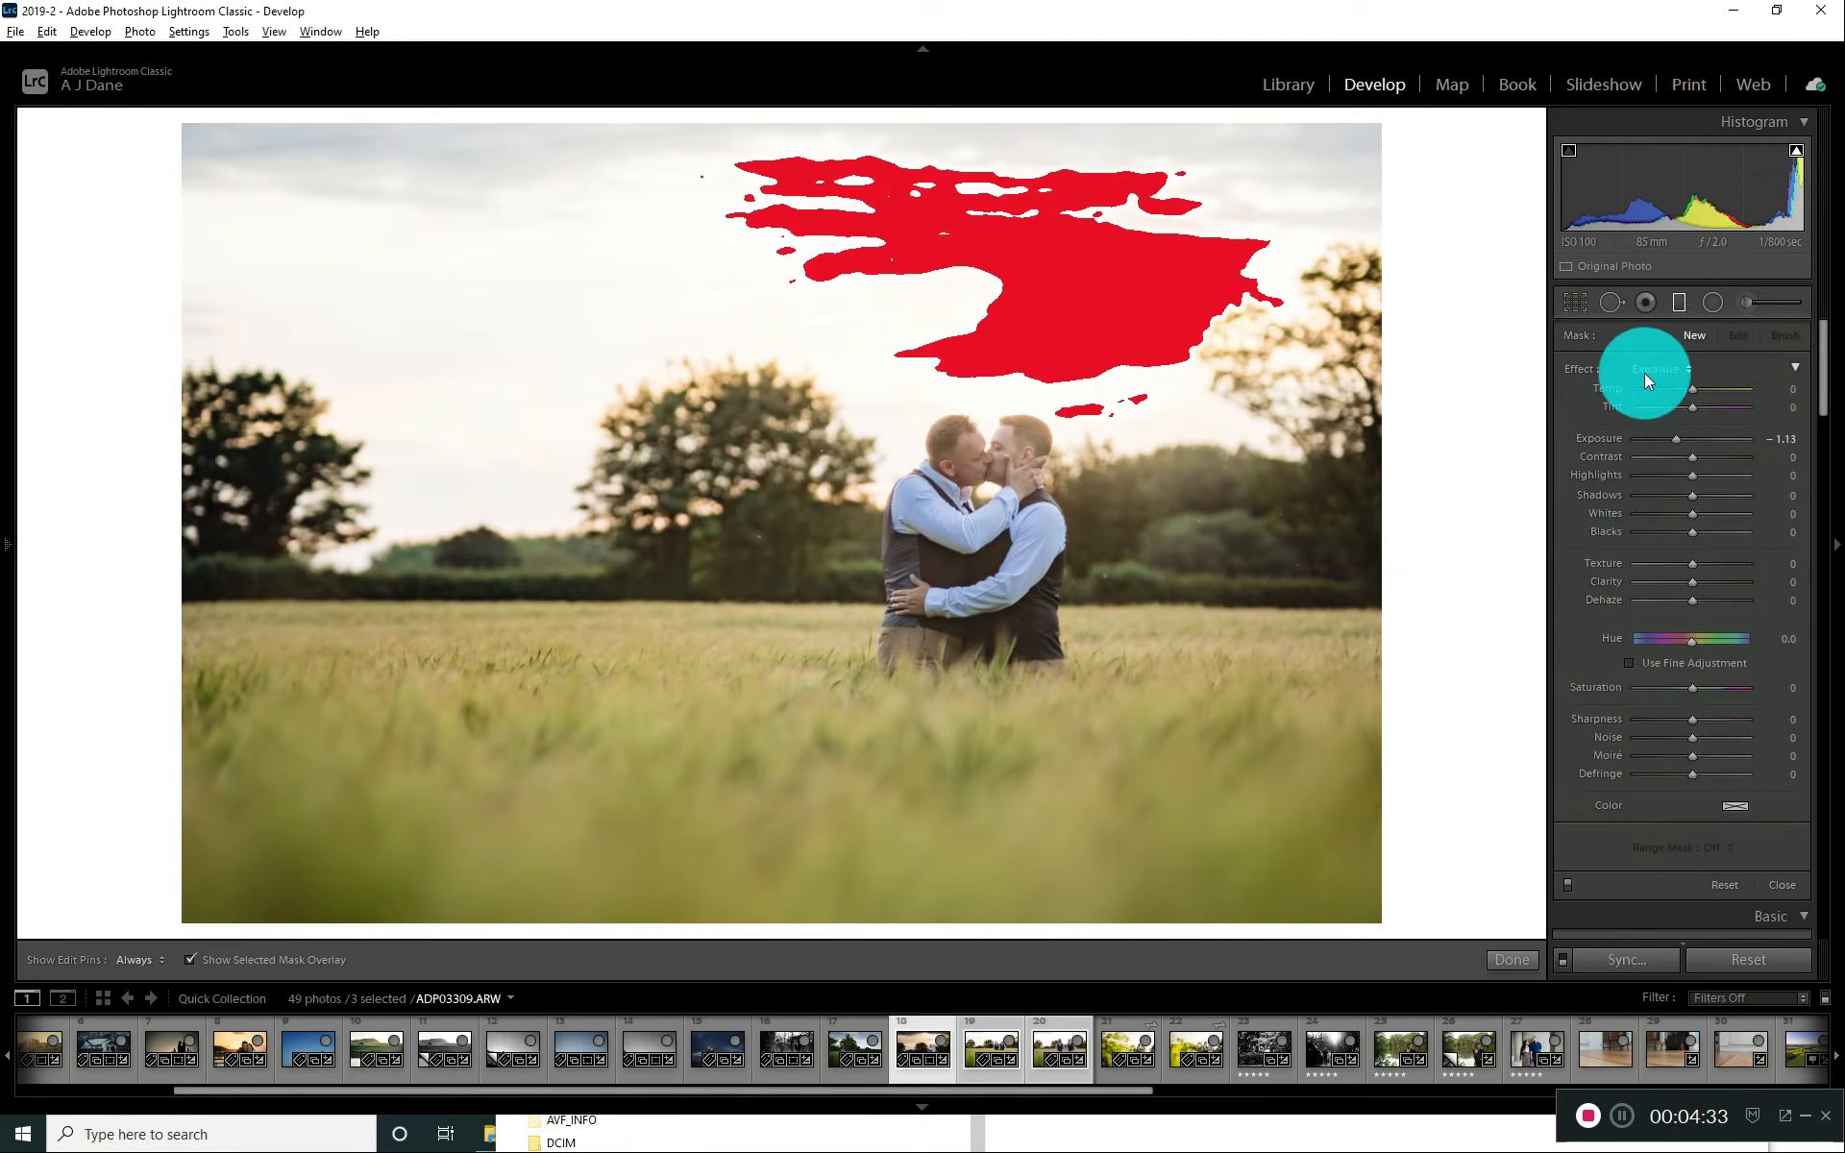
Step: Draw a graduated filter with Exposure -1.13 down over the sky, centre it near the hedge line, and check it without the mask overlay
left_click_drag(780, 117, 780, 939)
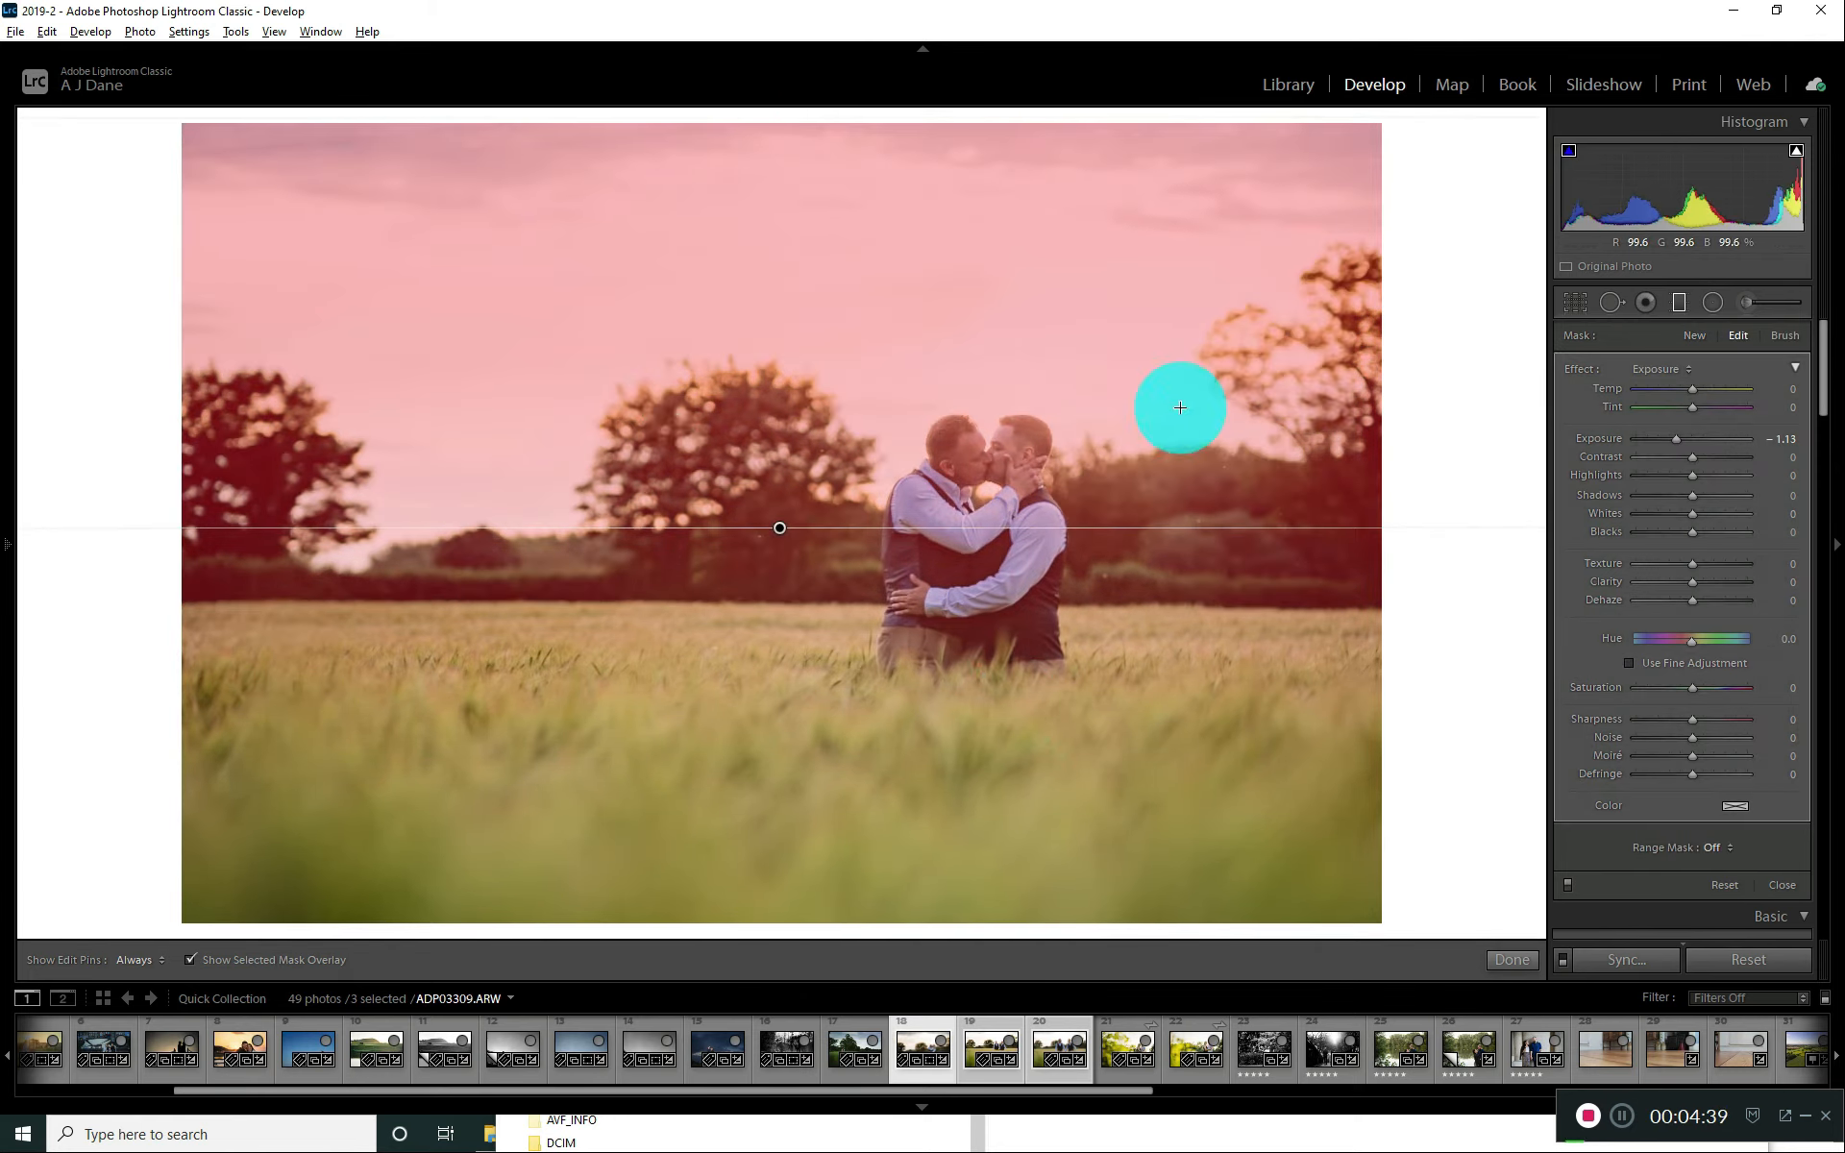
left_click_drag(778, 541, 774, 630)
left_click_drag(809, 215, 808, 121)
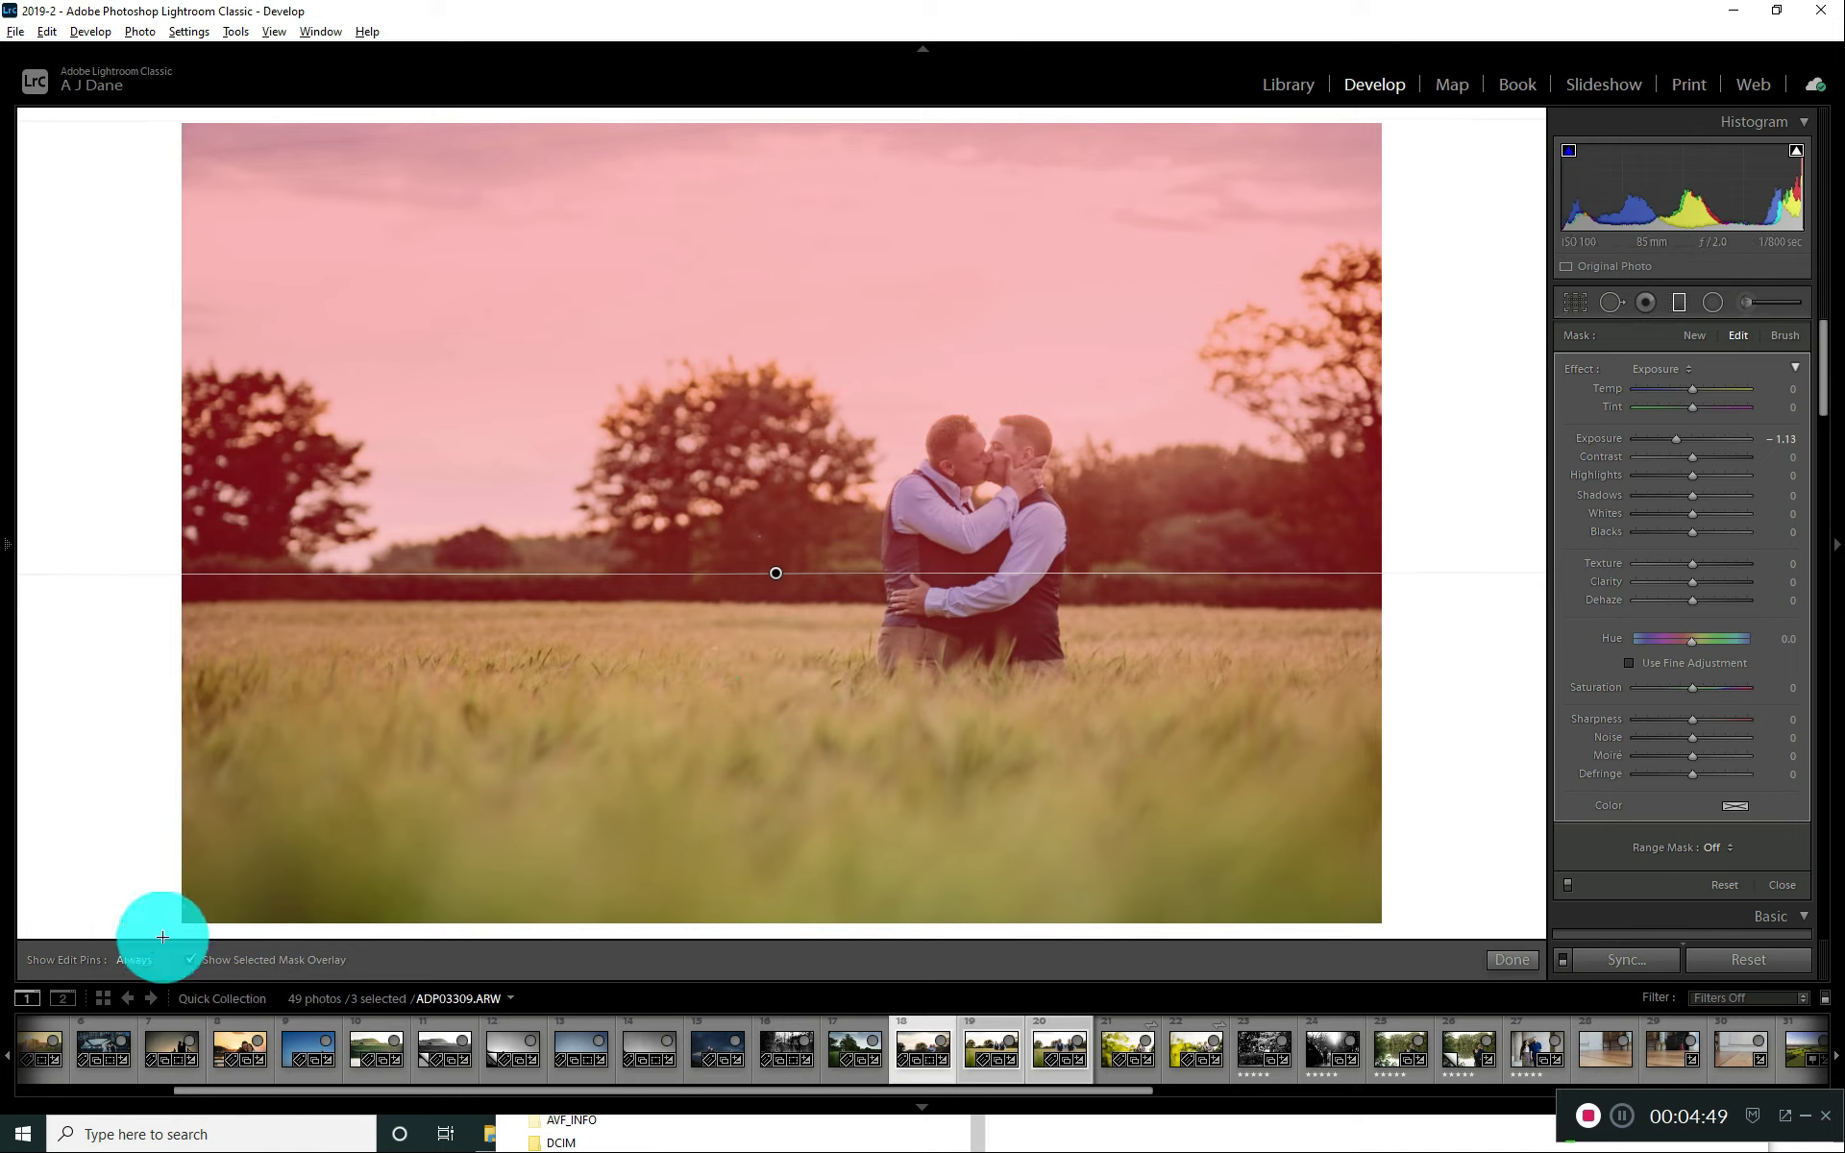
left_click(189, 959)
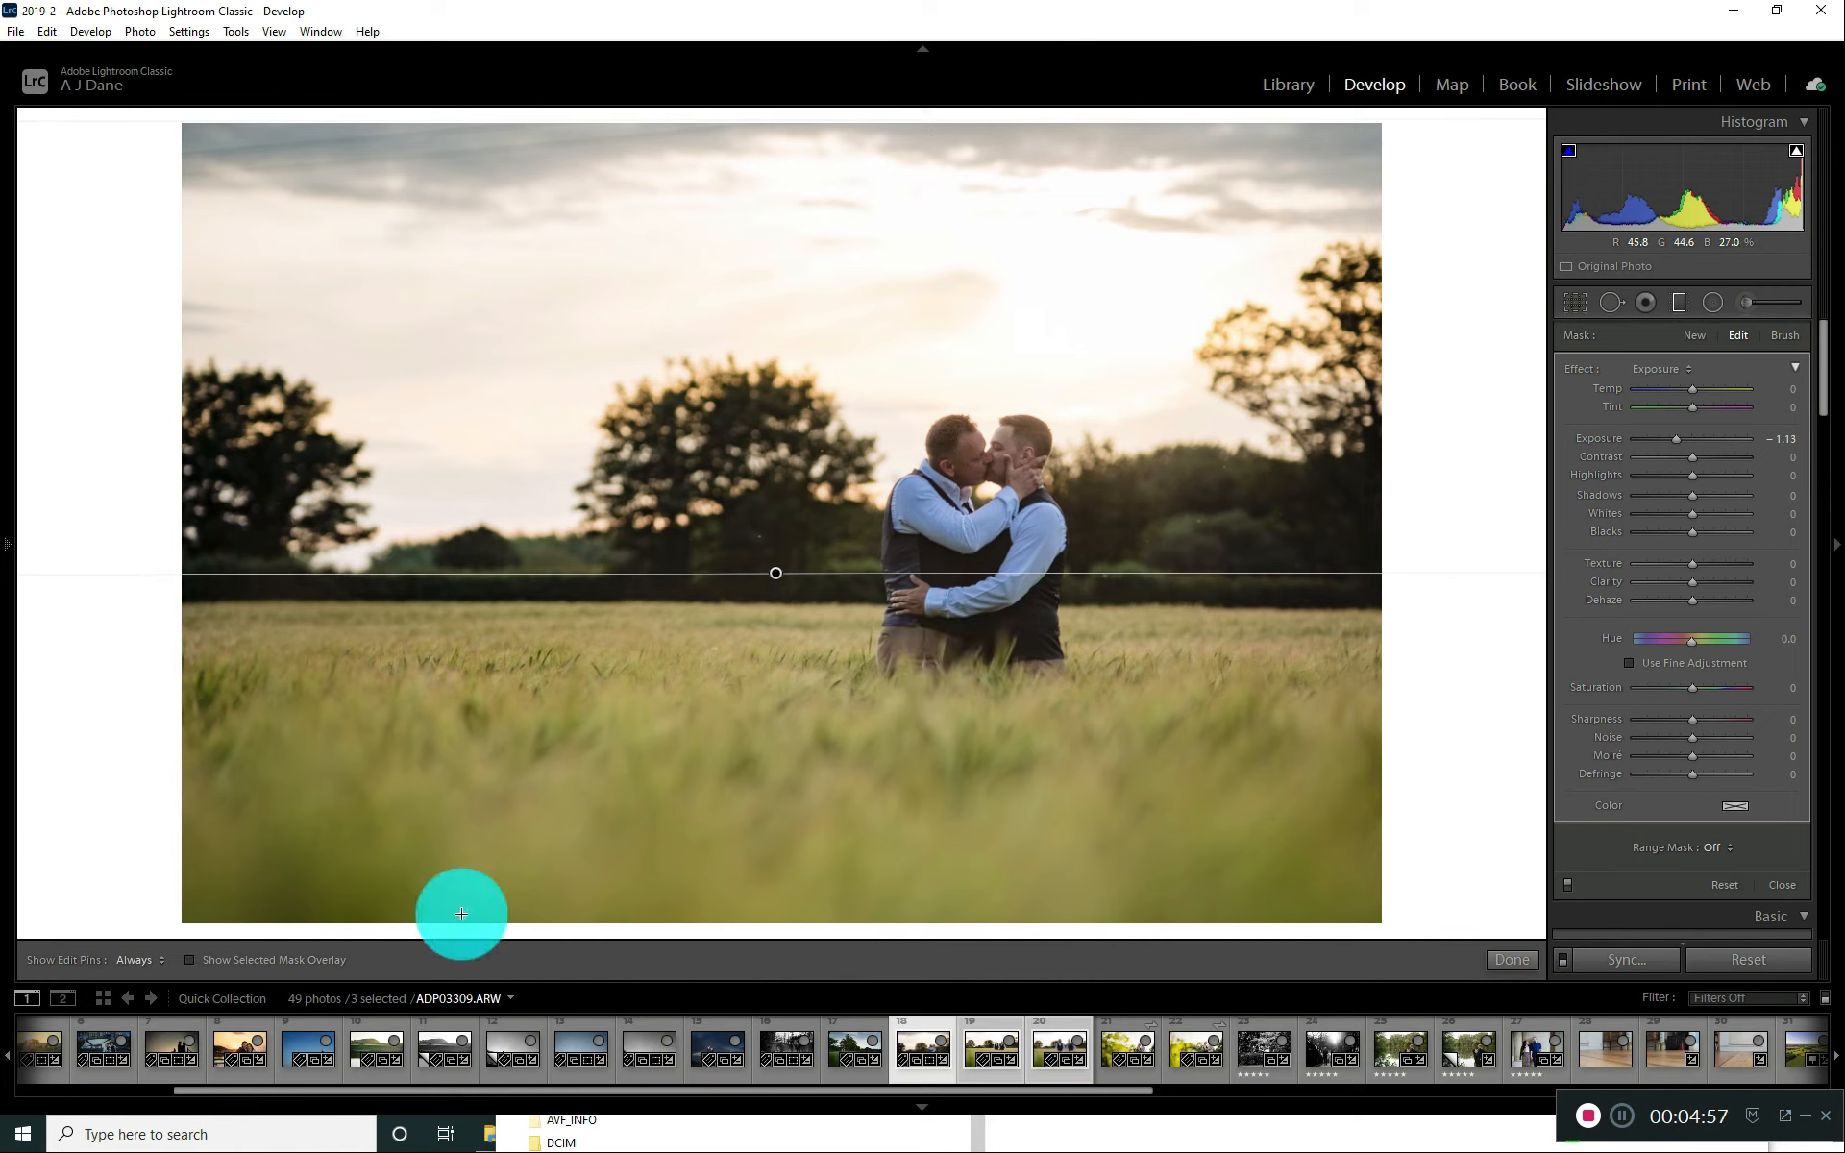
left_click(191, 960)
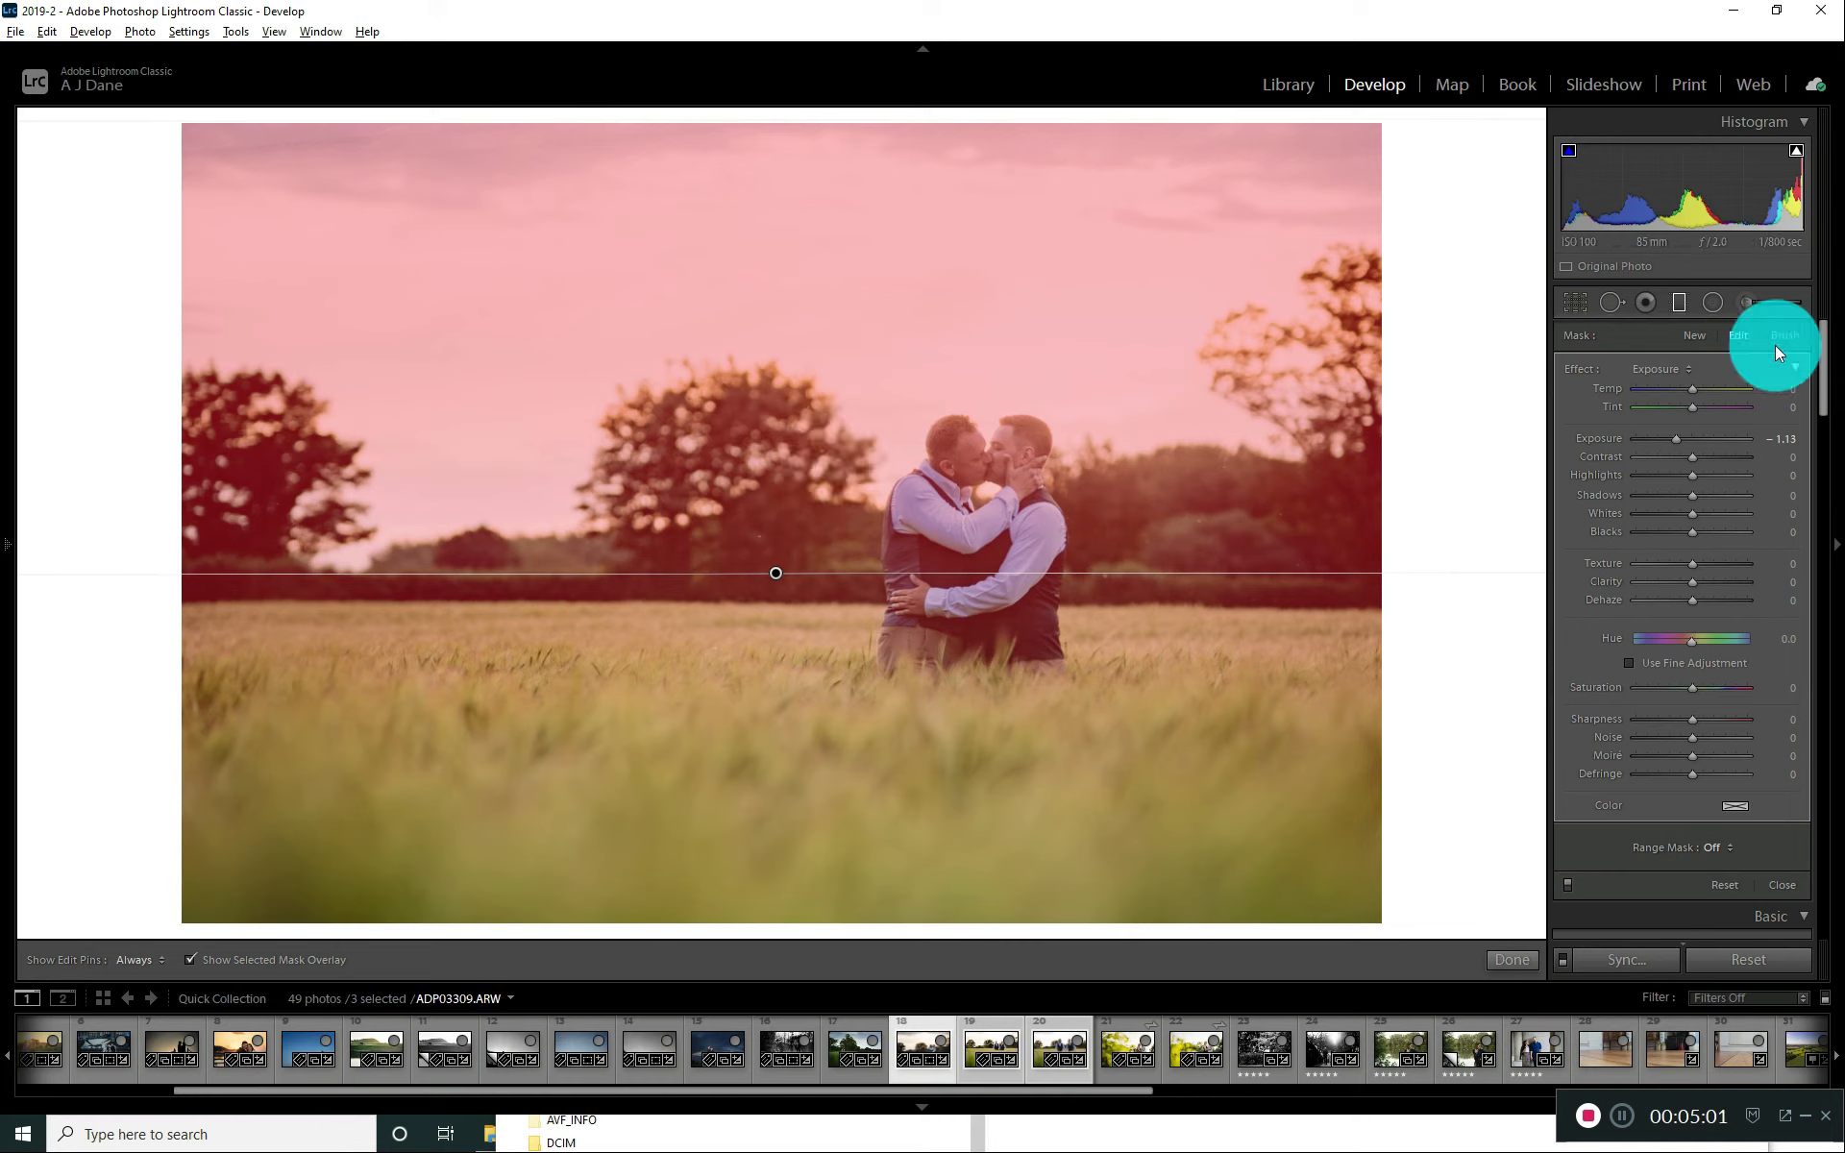
Step: Restrict the sky's graduated filter with a Luminance range mask of 62/100 and check the photo without the mask overlay
left_click(1715, 846)
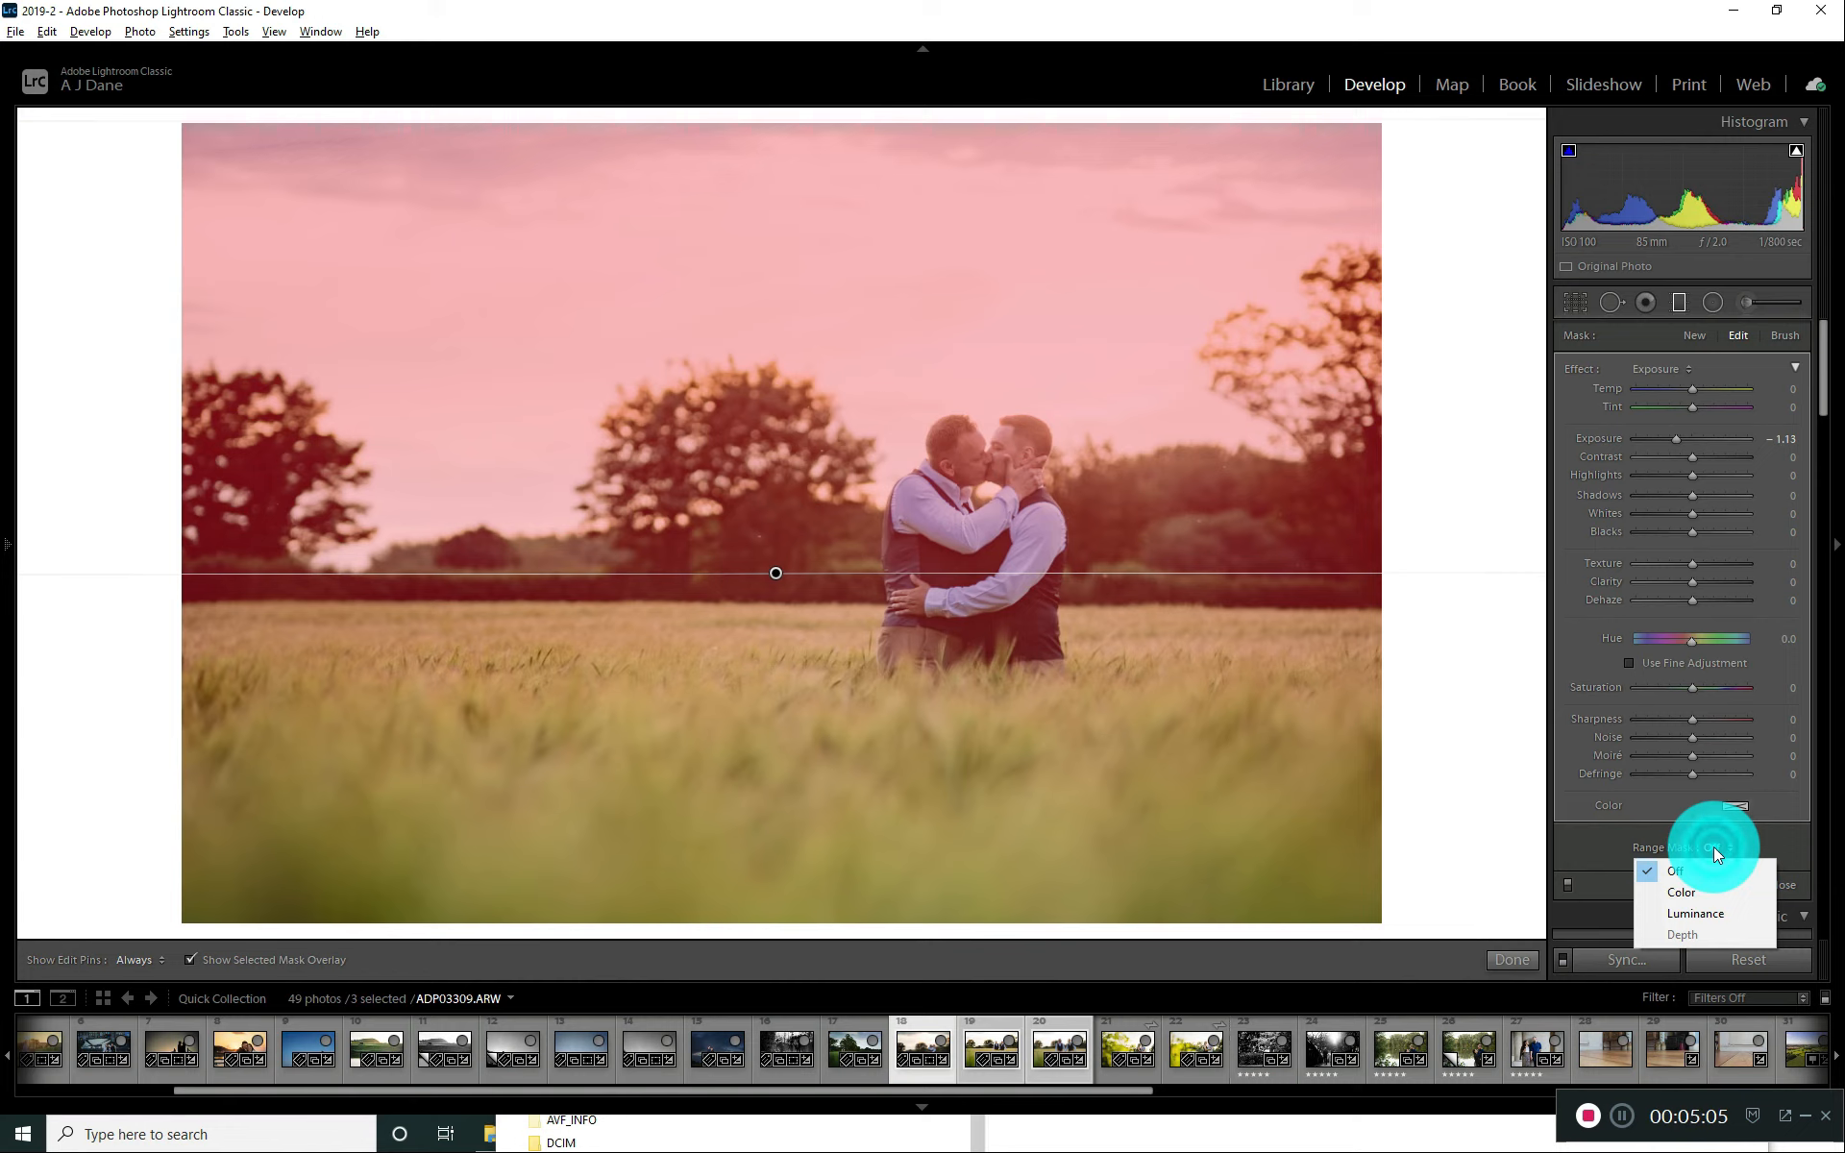
left_click(1699, 913)
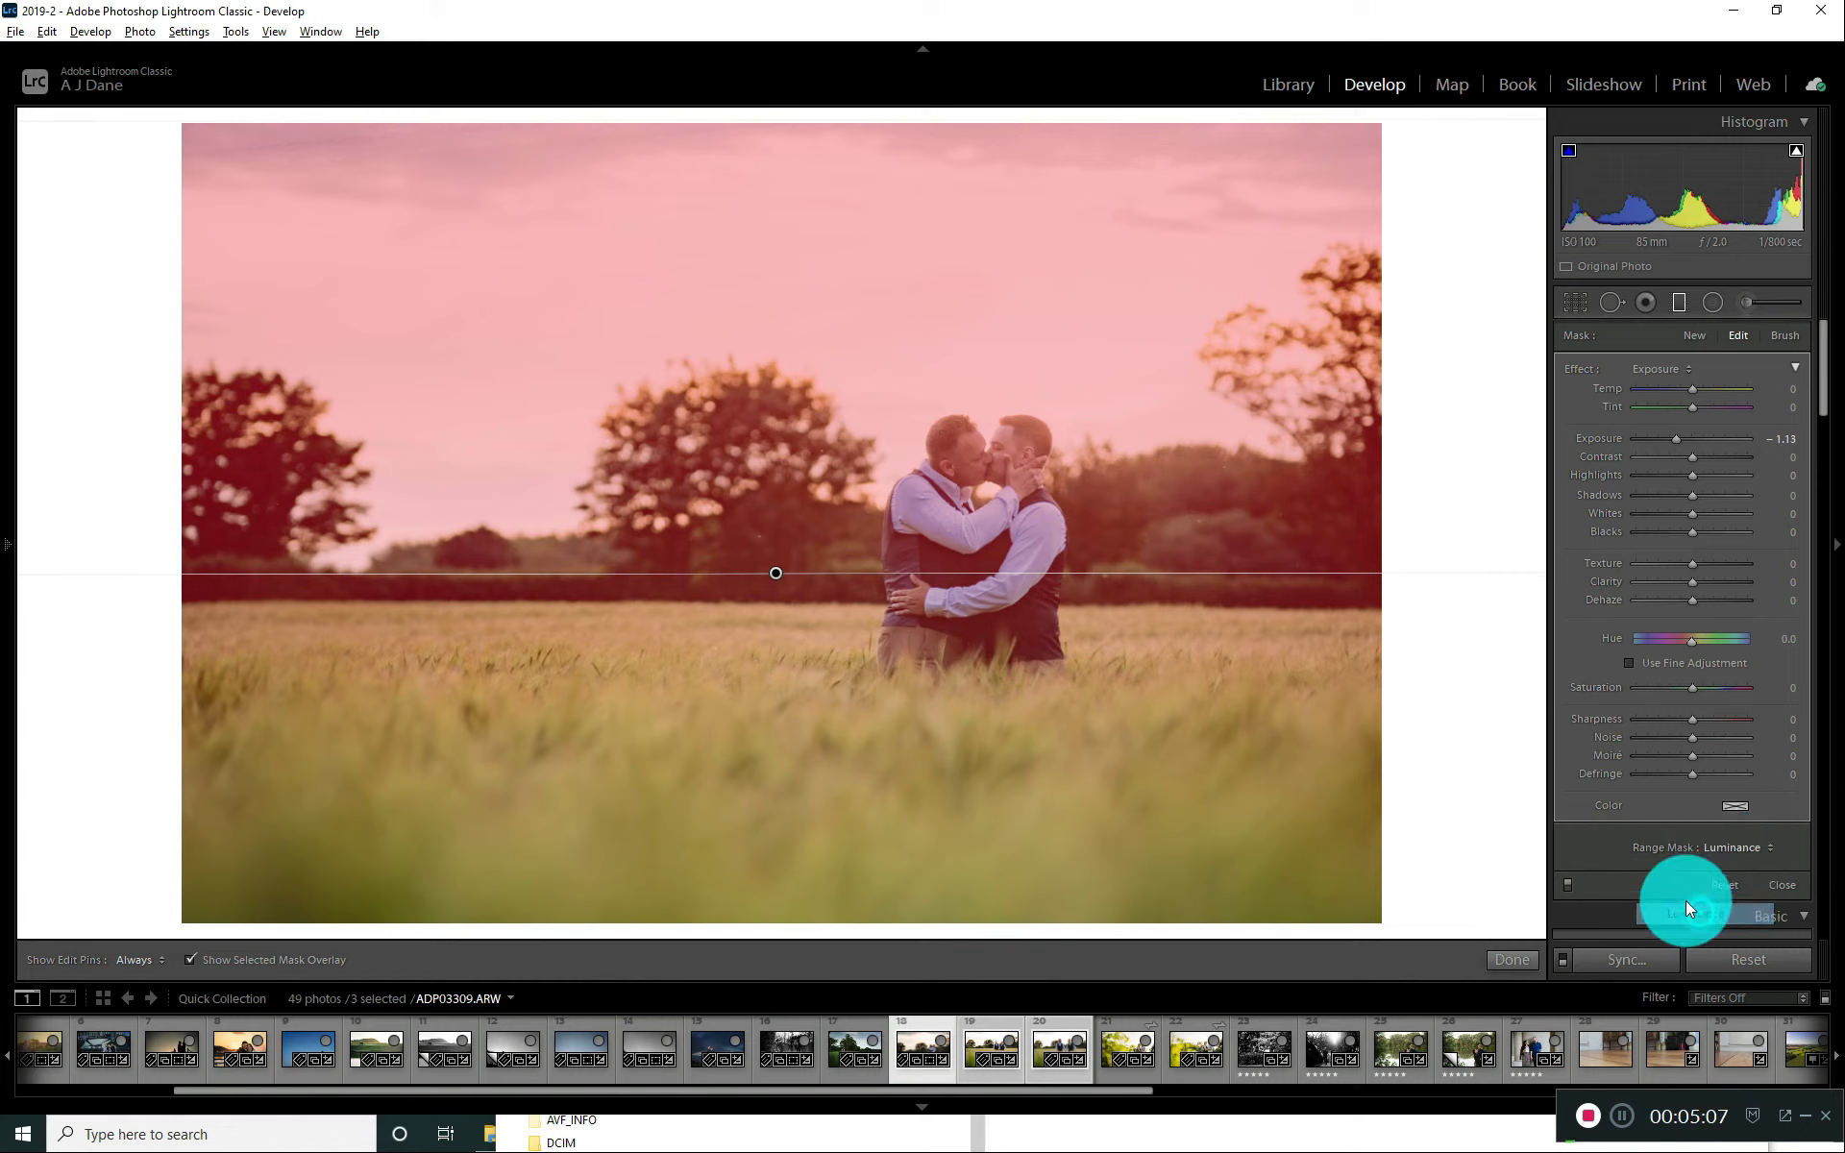
left_click_drag(1631, 903, 1704, 908)
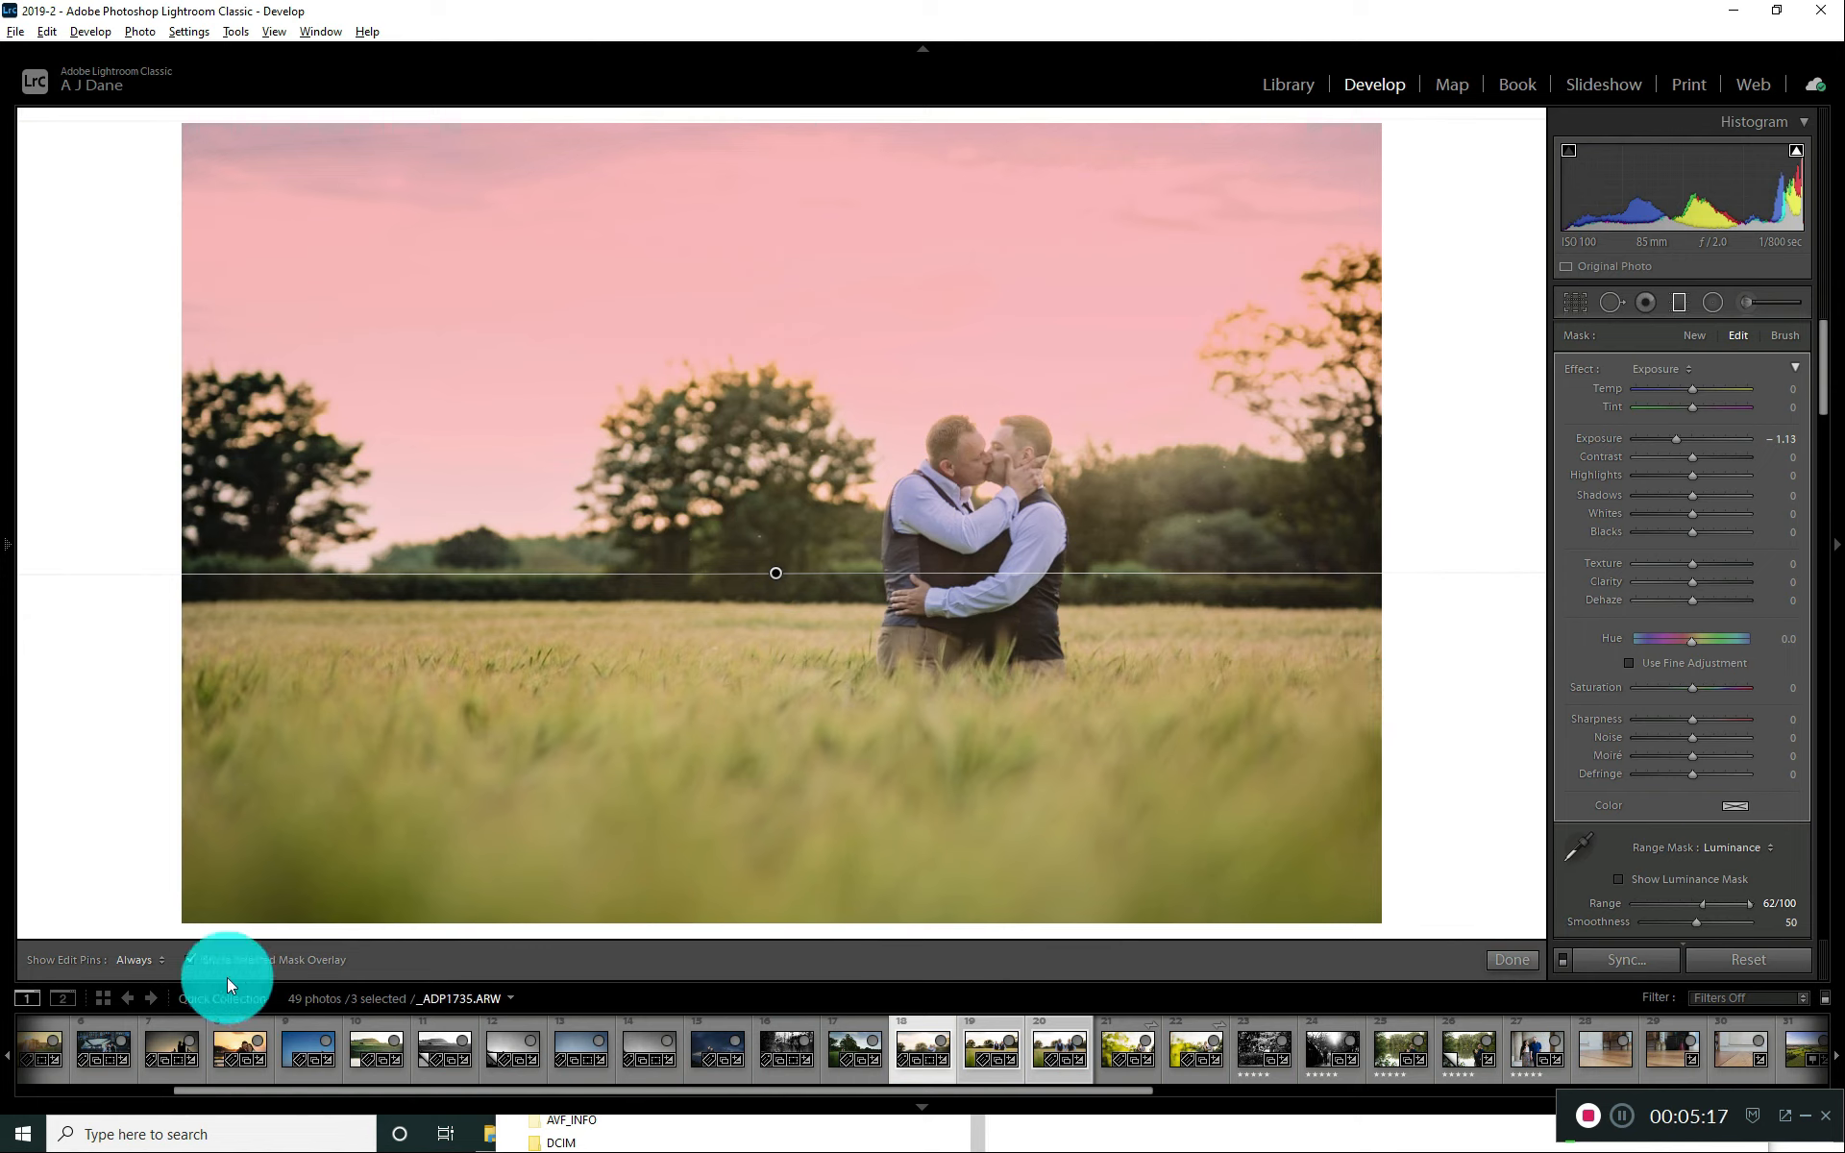
left_click(191, 960)
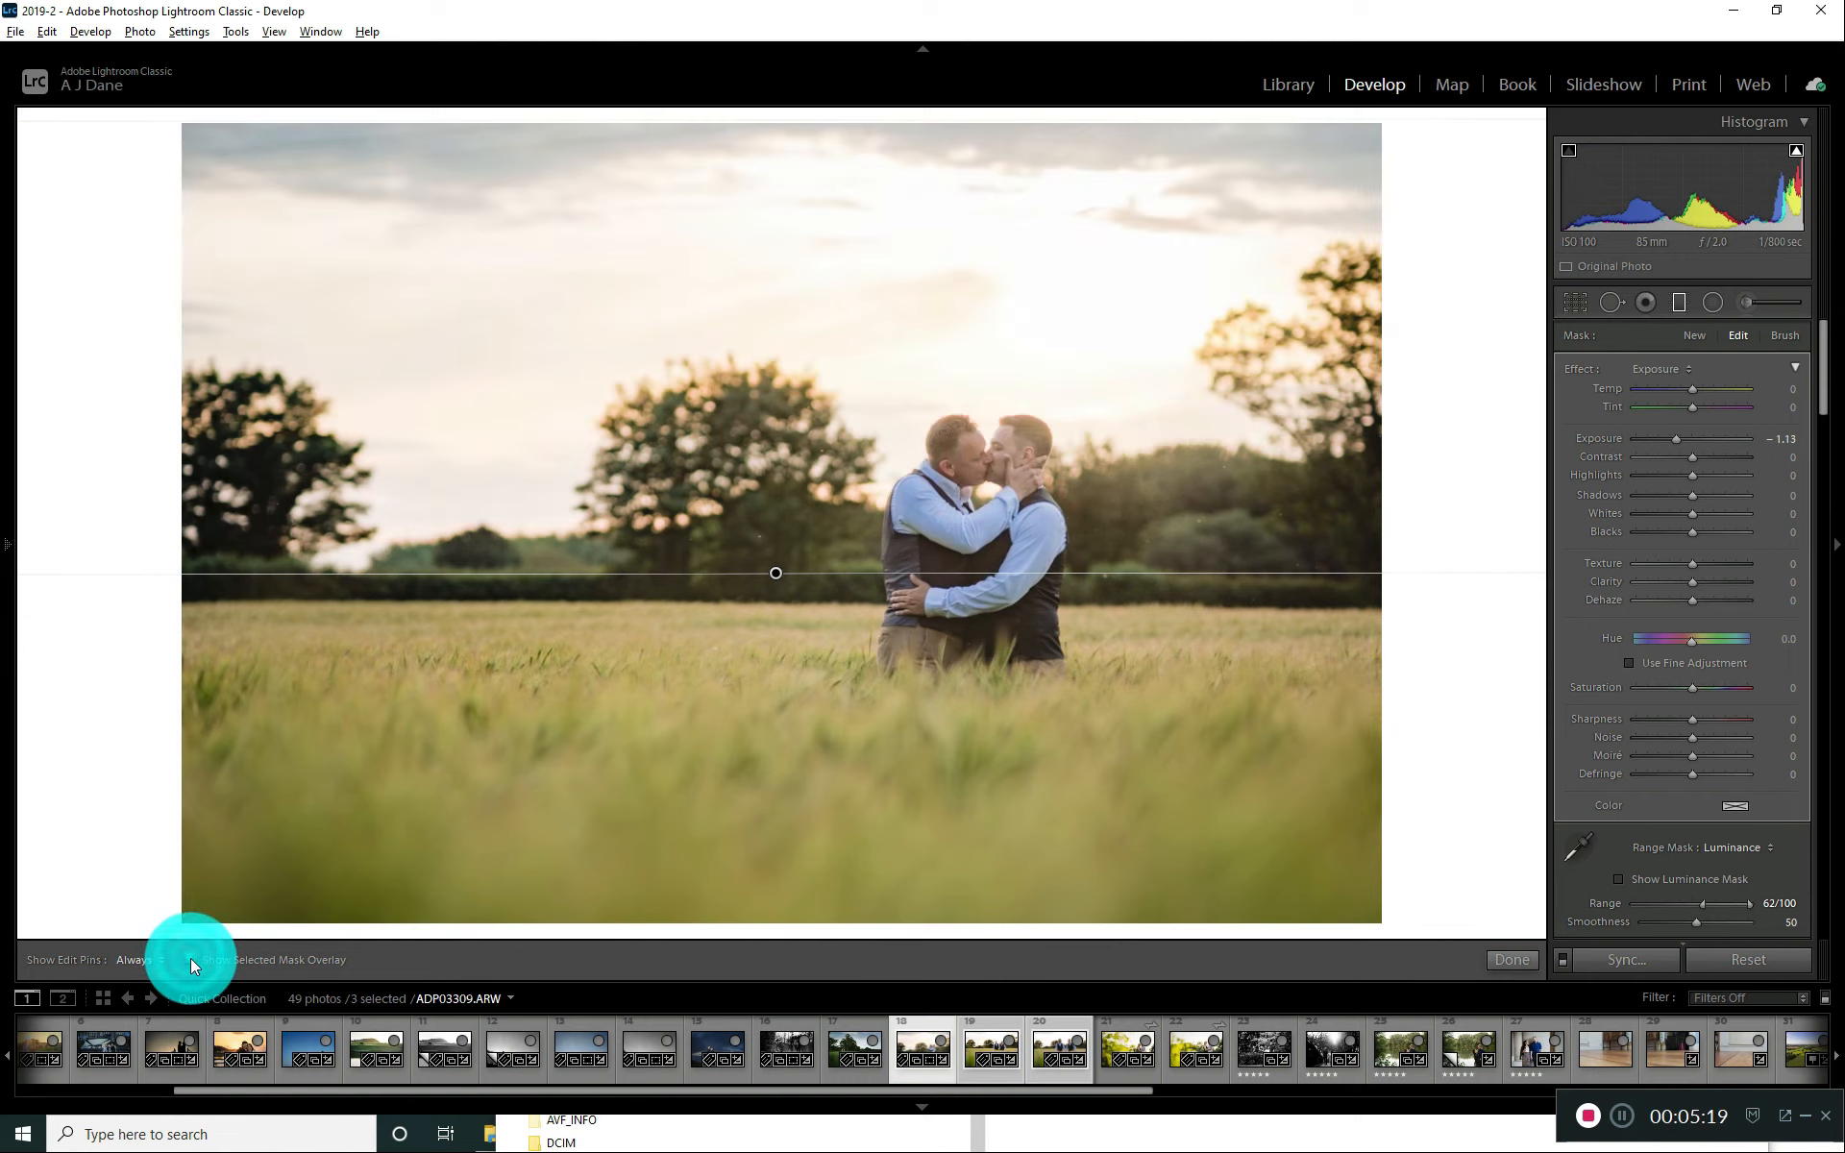
left_click(191, 960)
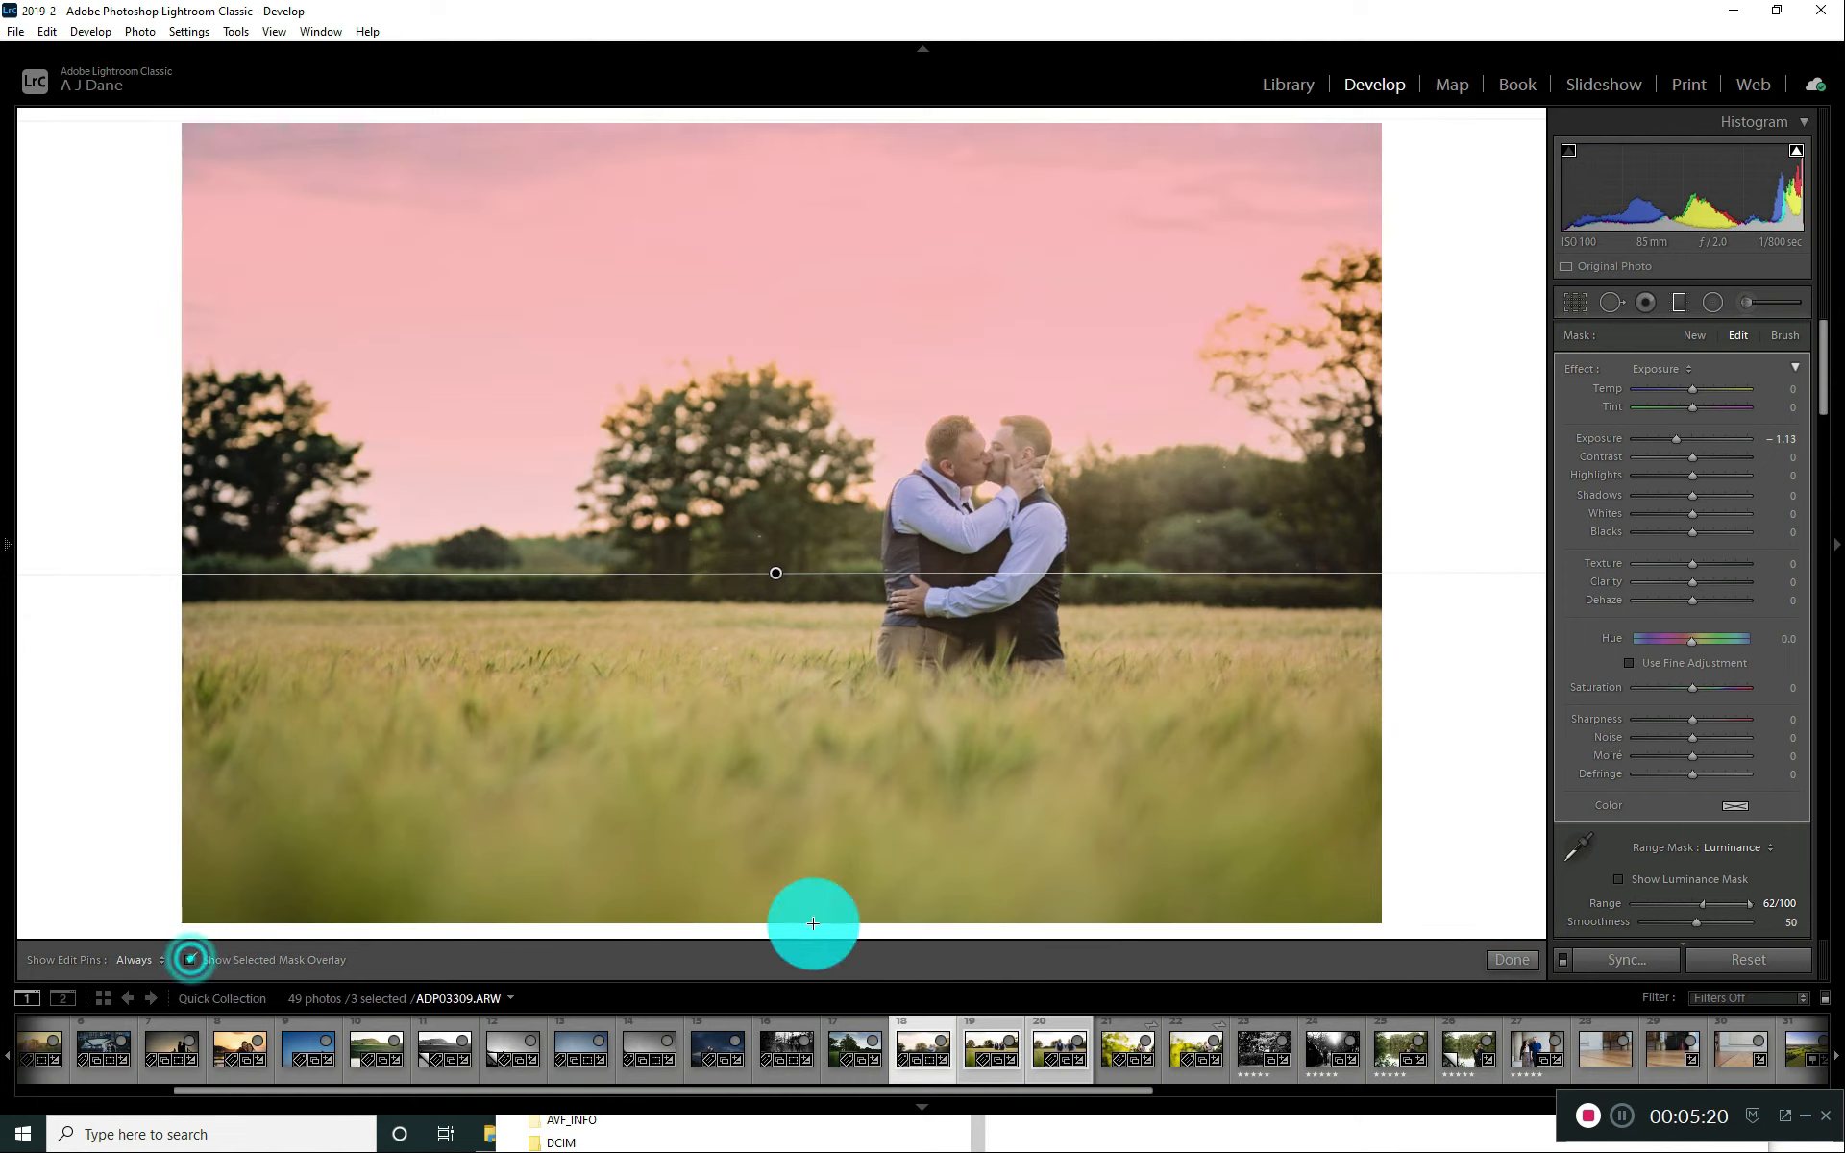
Step: Try a luminance range of 0/24 to target the dark areas, and set the range to 60/100 to target the bright sky
double_click(1701, 904)
left_click_drag(1751, 901, 1664, 901)
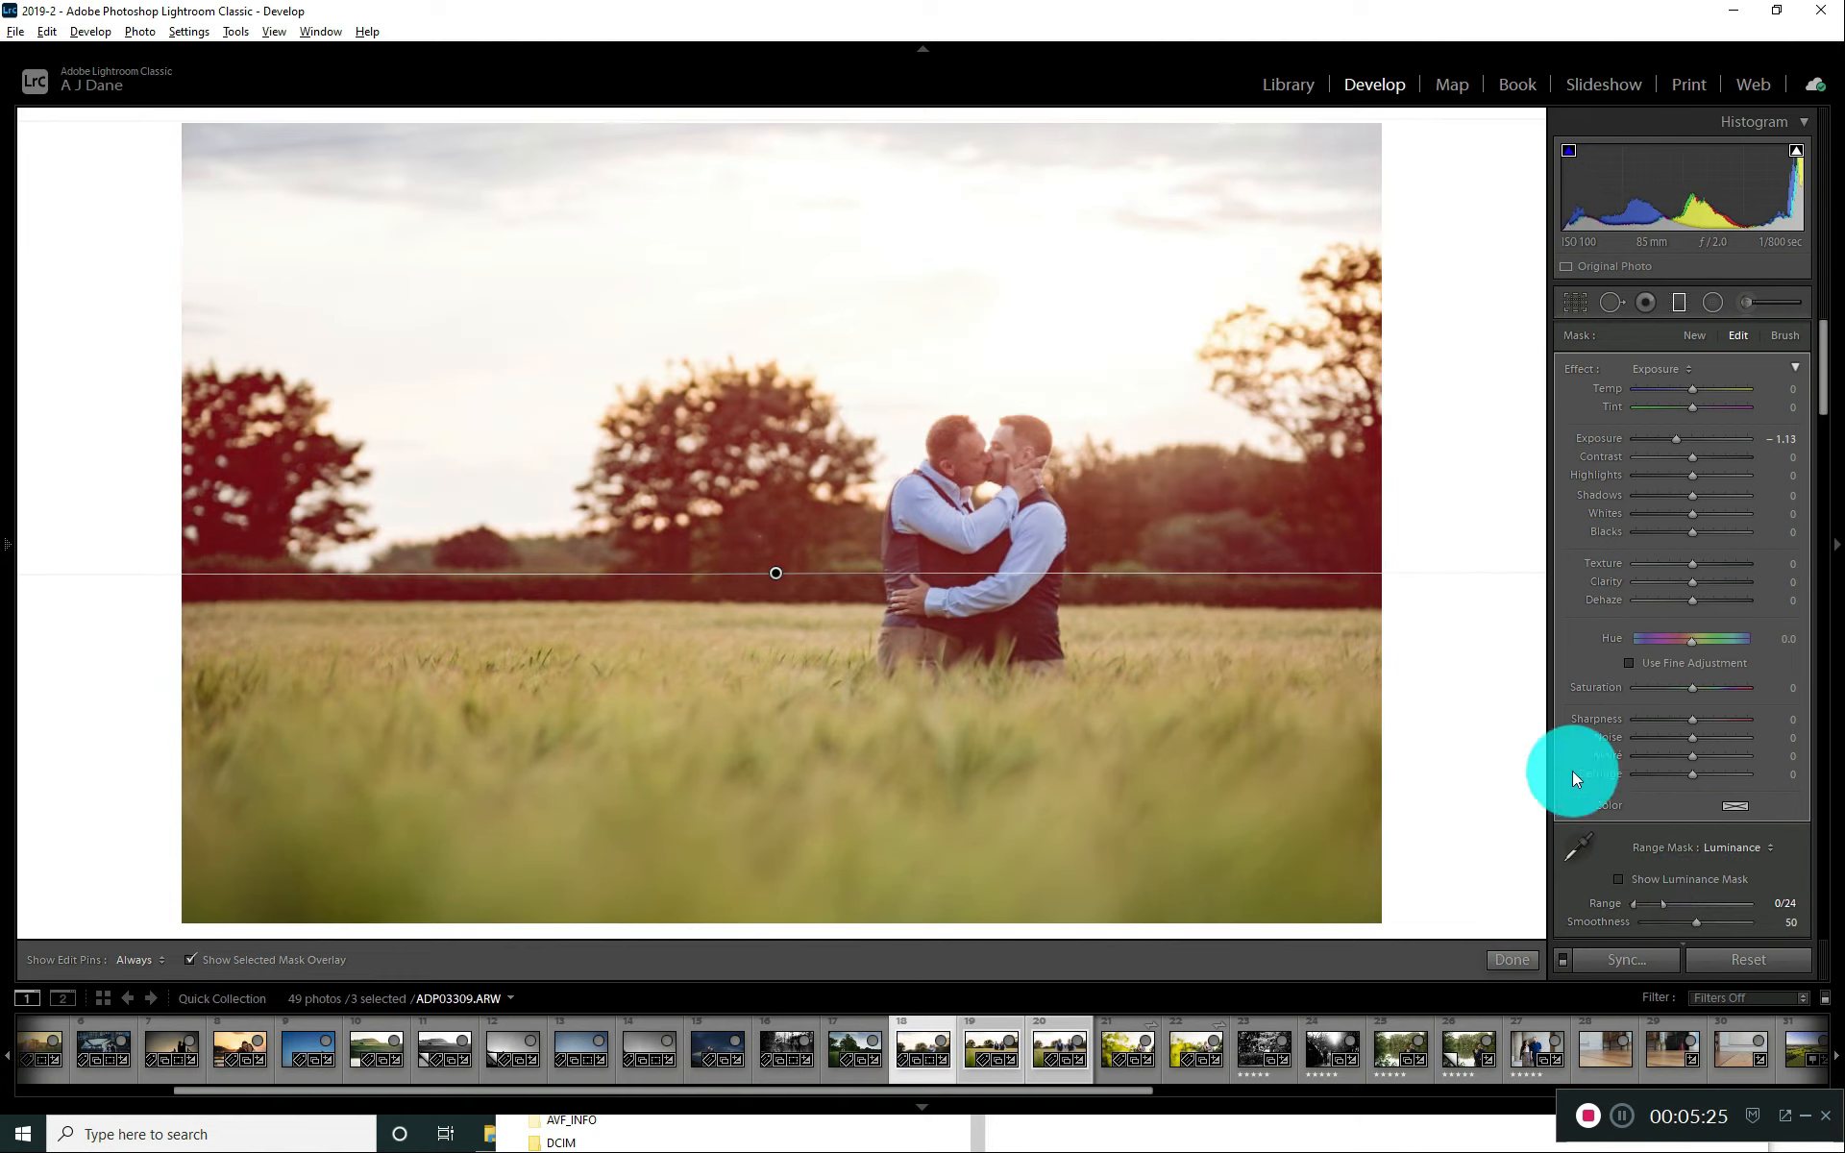
left_click_drag(1661, 900, 1772, 901)
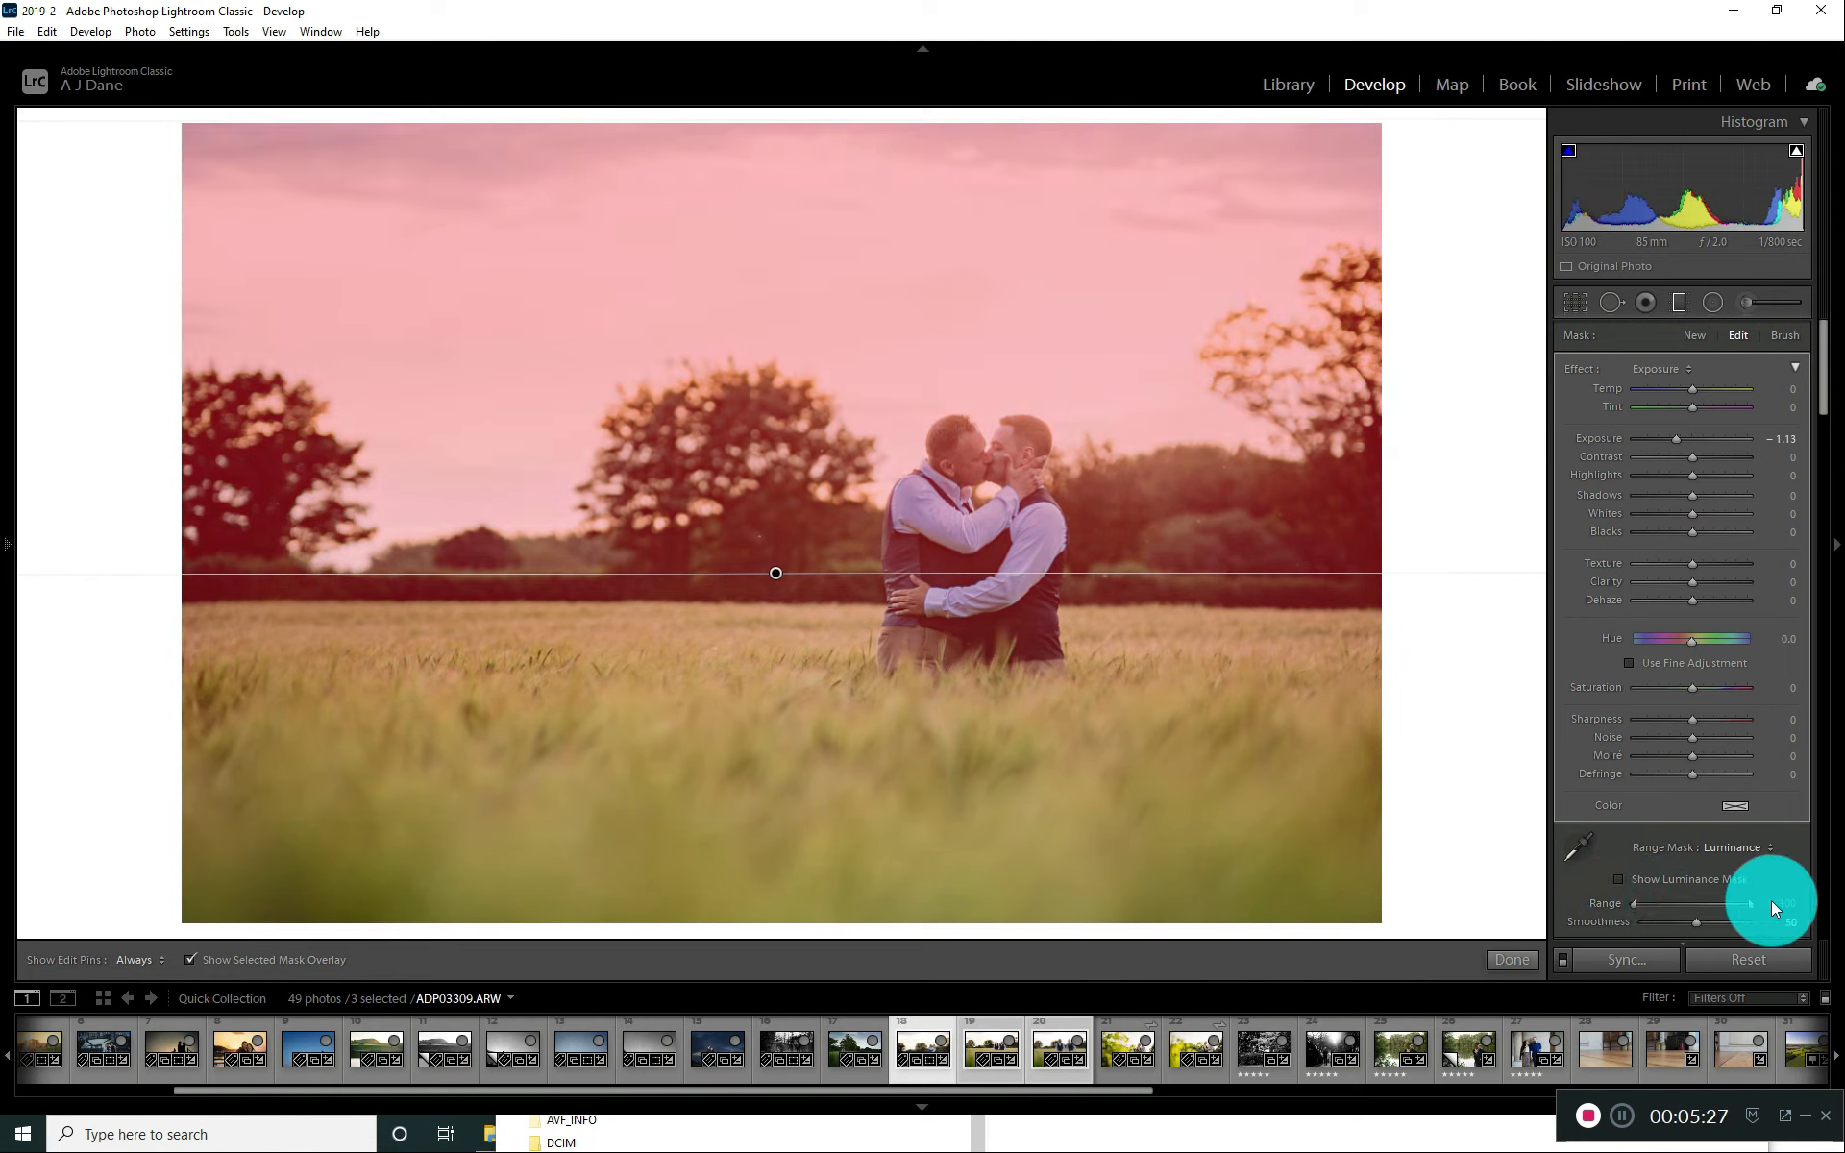
left_click_drag(1628, 901, 1699, 903)
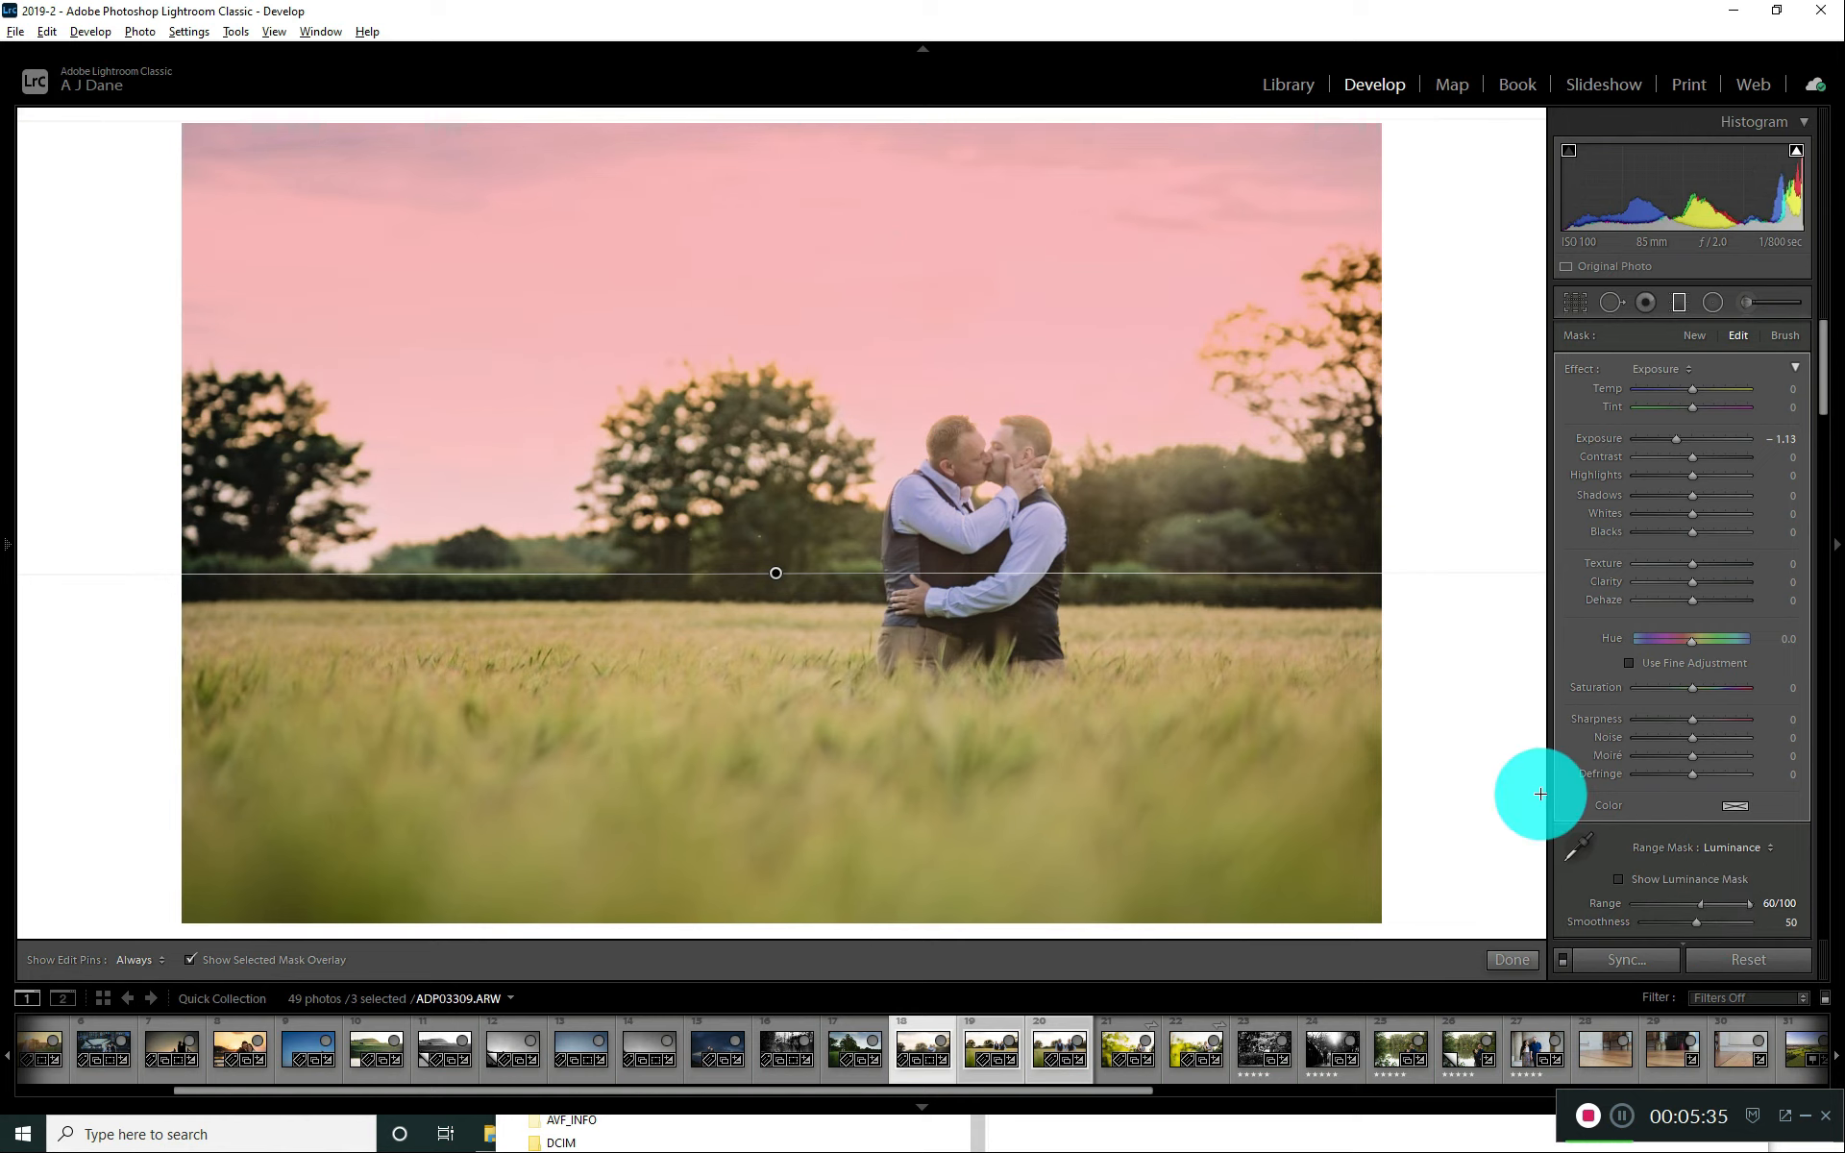